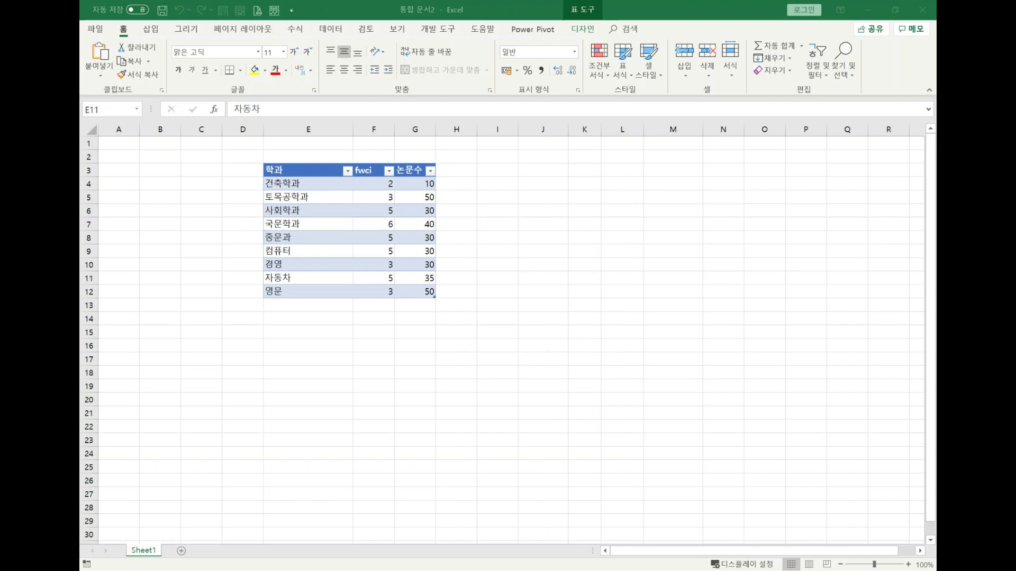
click(352, 169)
drag(354, 168, 406, 170)
key(ctrl+shift+Down)
click(585, 198)
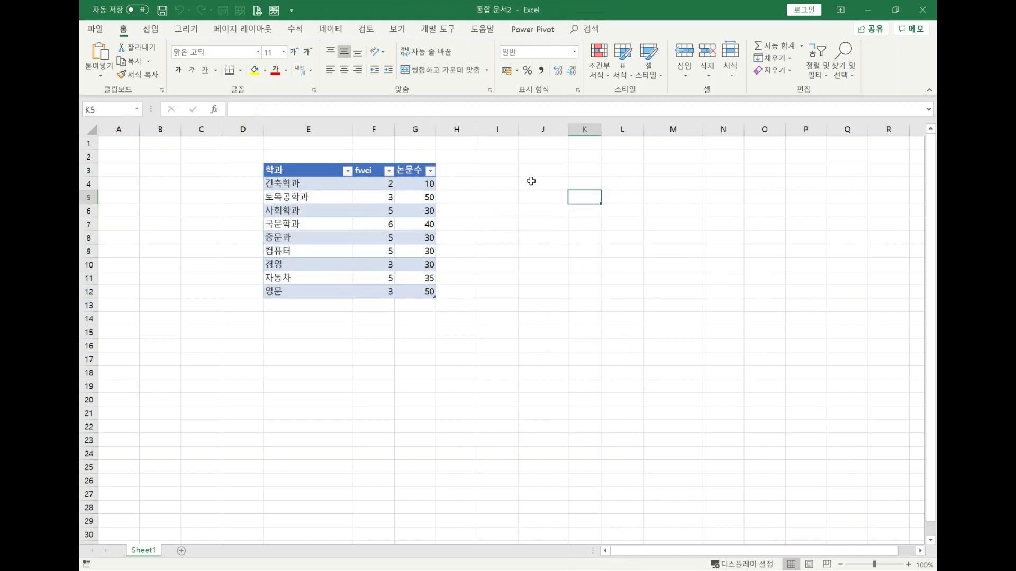
drag(338, 170, 632, 337)
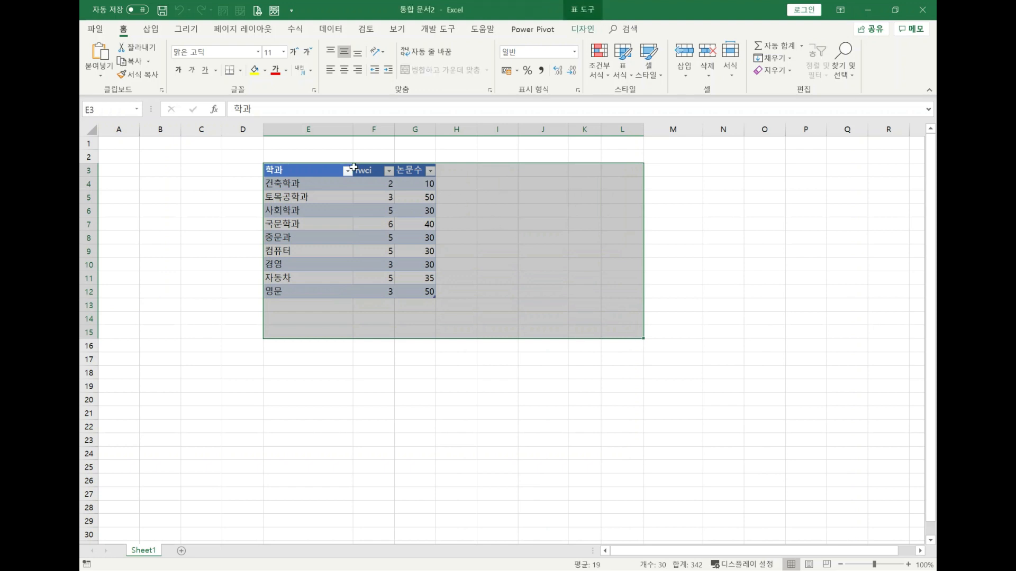
click(316, 167)
click(400, 159)
click(528, 171)
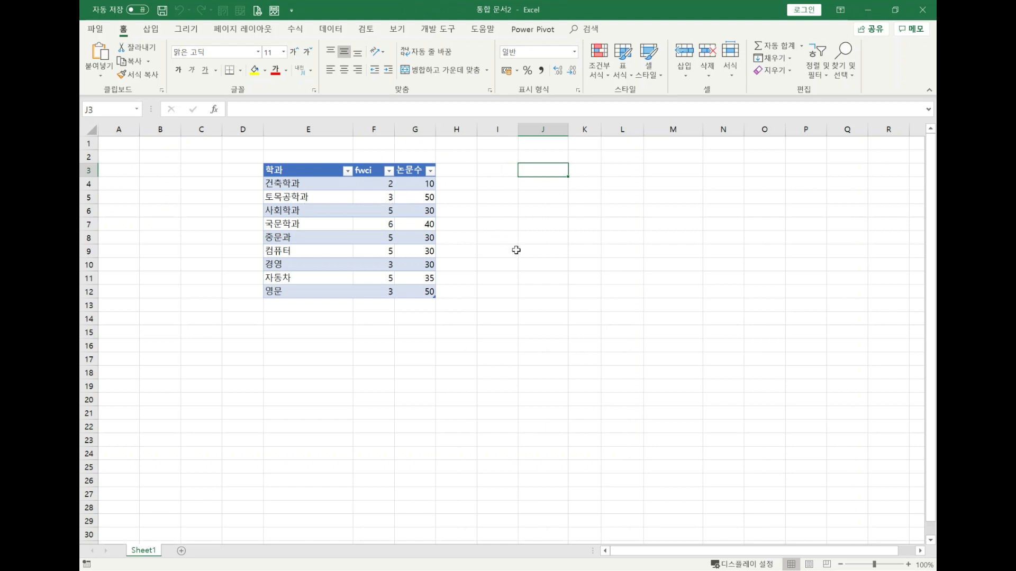
drag(309, 173, 646, 331)
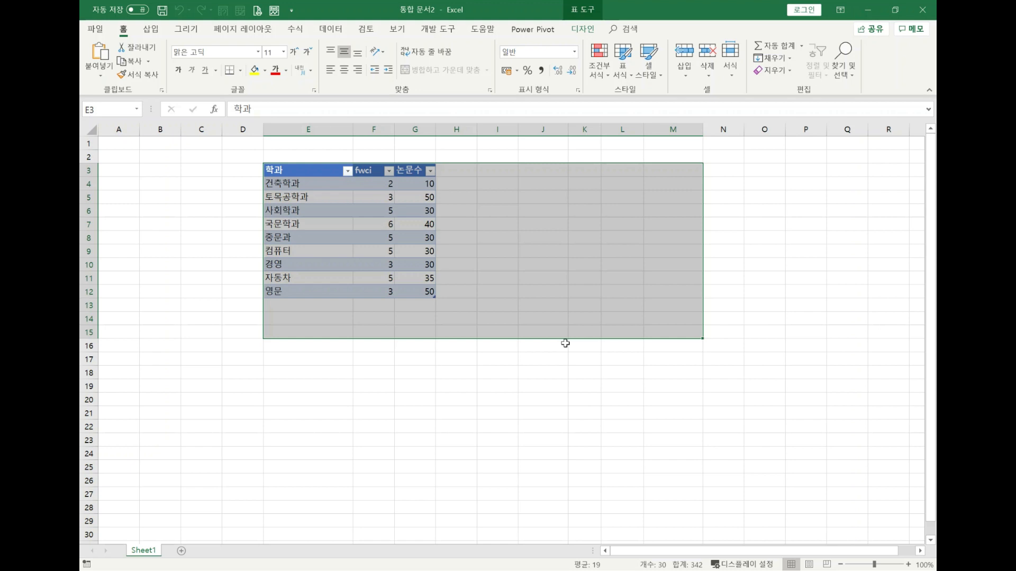
click(539, 321)
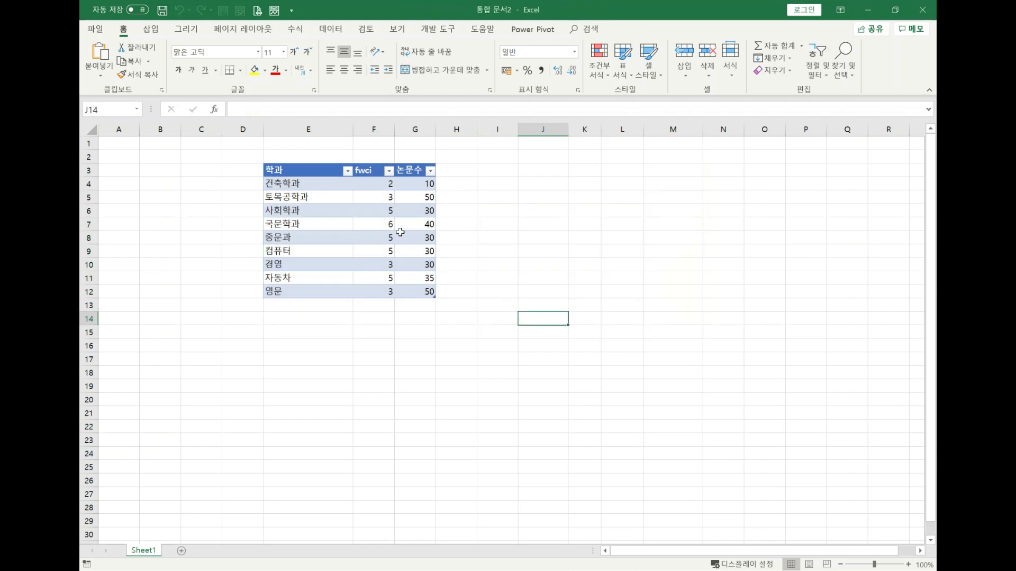
click(299, 170)
drag(392, 191, 520, 312)
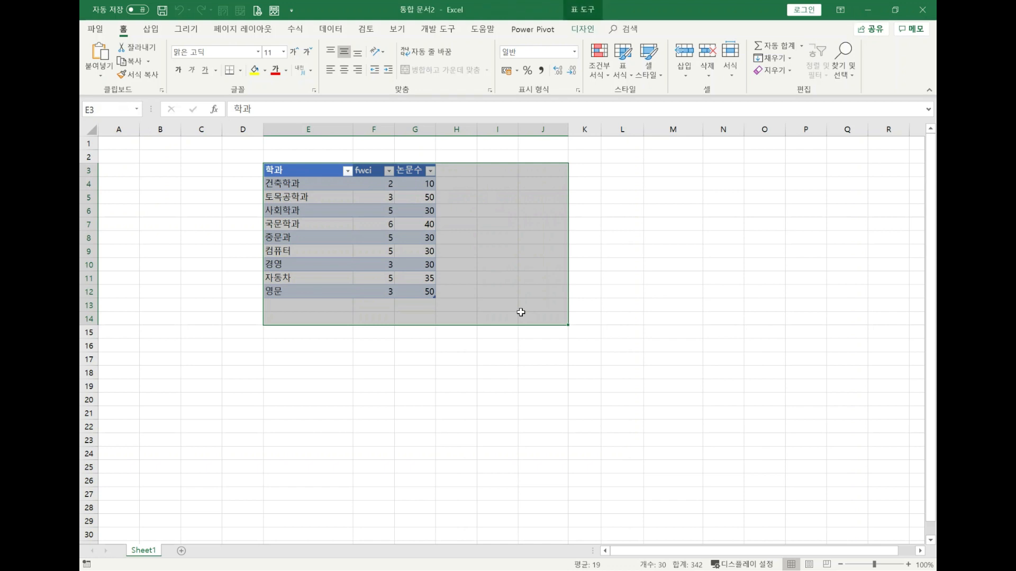
click(532, 29)
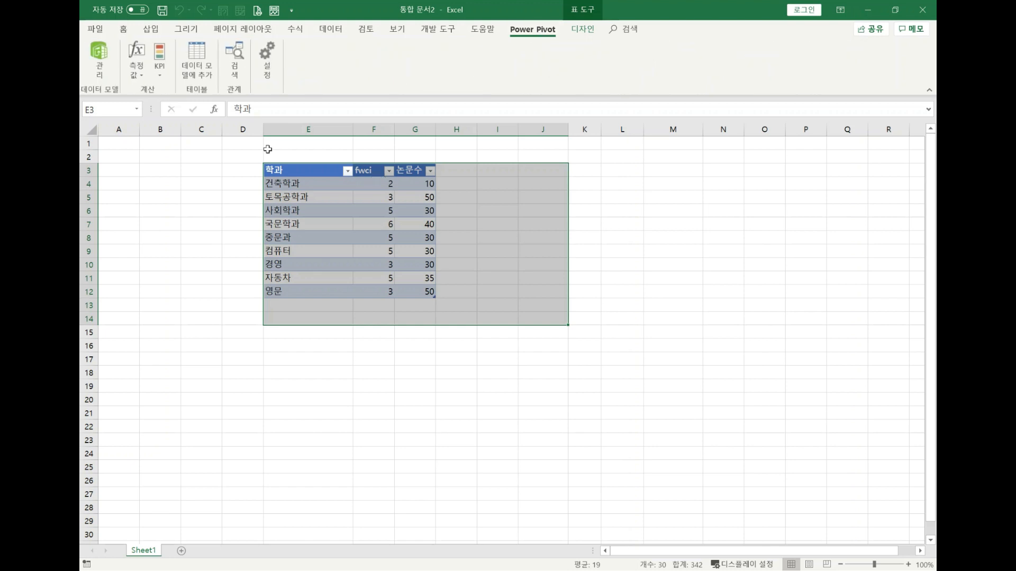
click(331, 219)
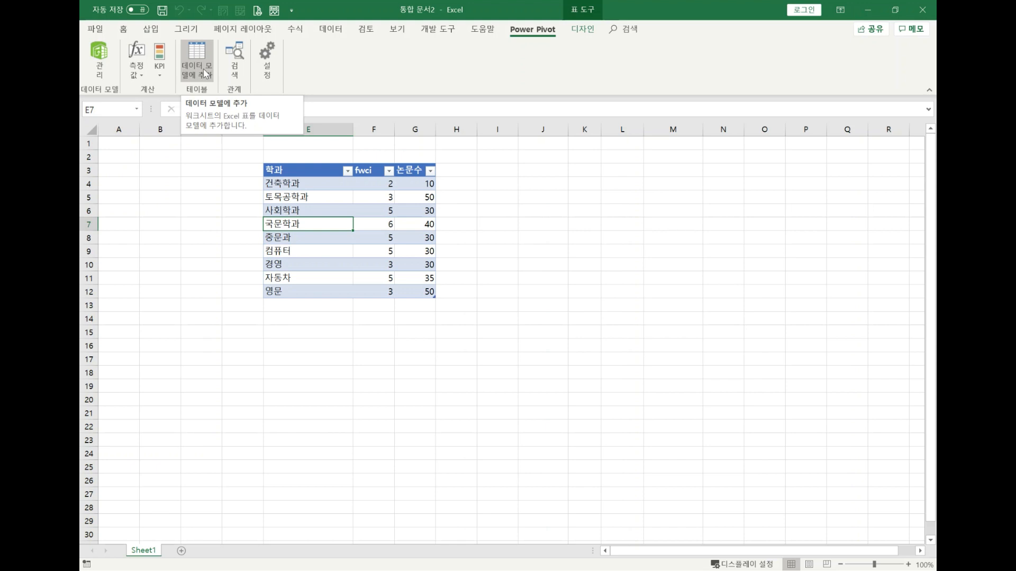
- Summarize table 표2 with a pivot table placed on a new worksheet
click(572, 32)
click(392, 198)
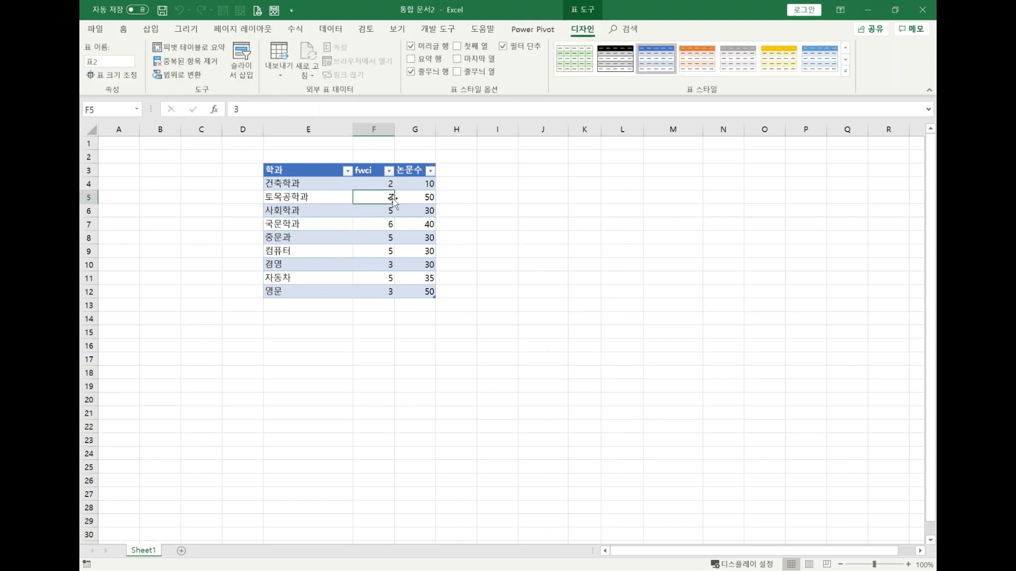
click(187, 47)
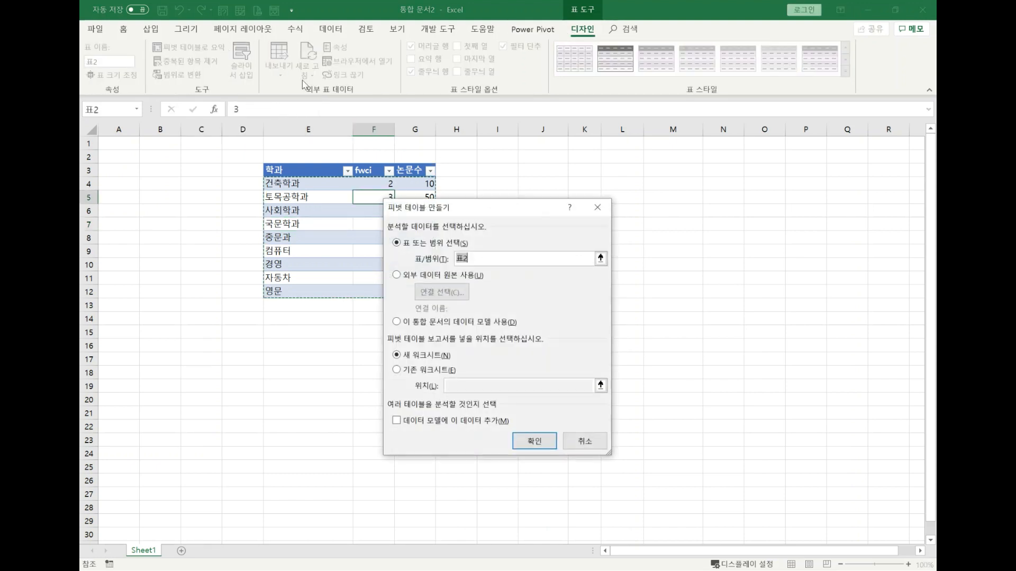
click(539, 440)
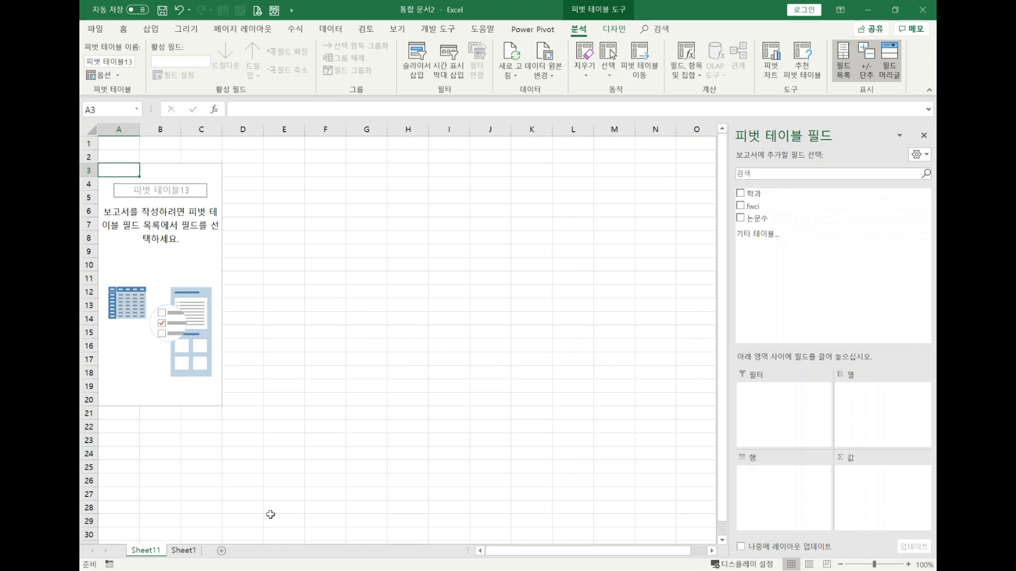
- Create a second pivot table based on the data model by requesting more tables (기타 테이블) from the Sheet11 pivot table's fields
click(184, 550)
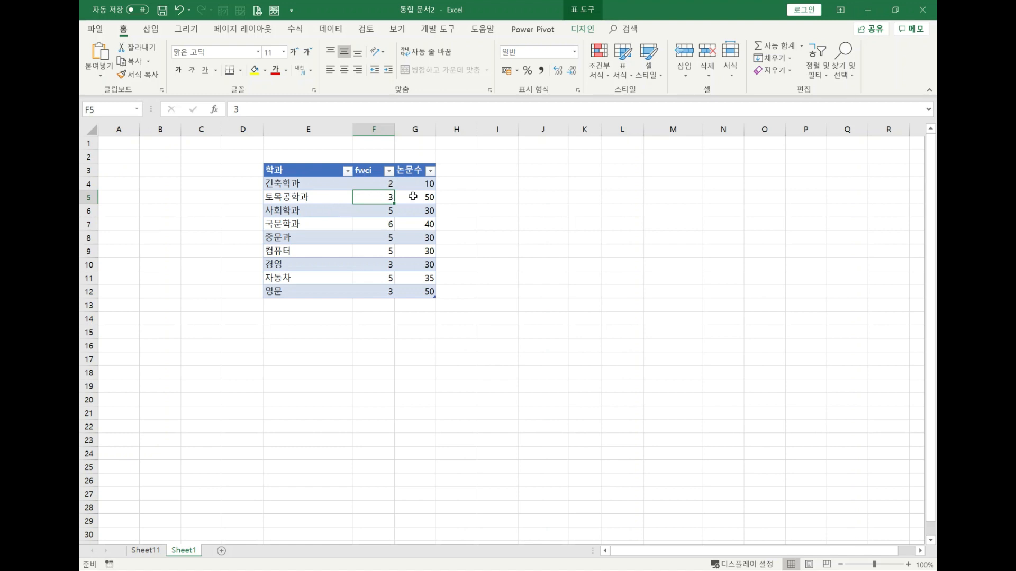
click(155, 552)
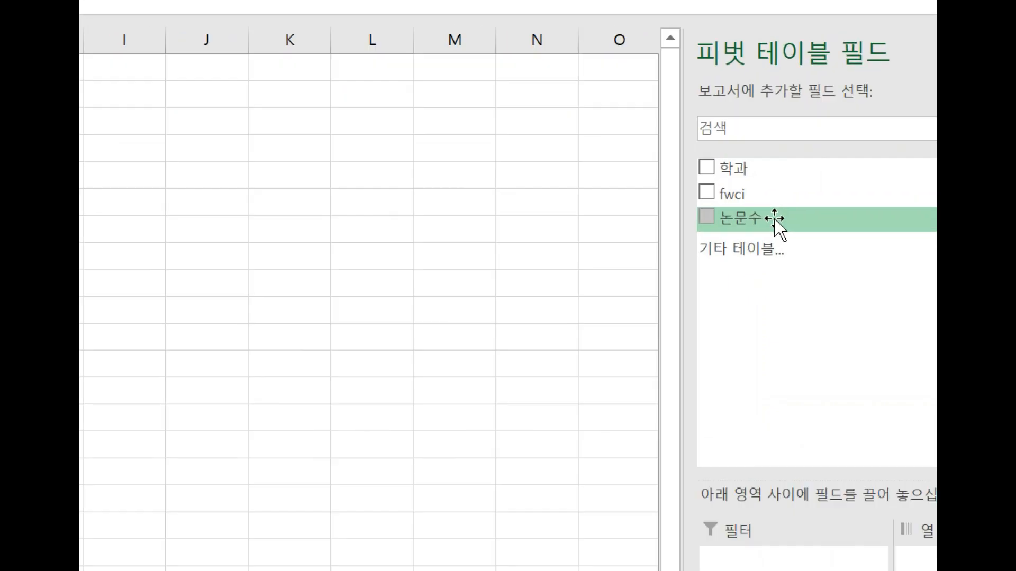
click(759, 256)
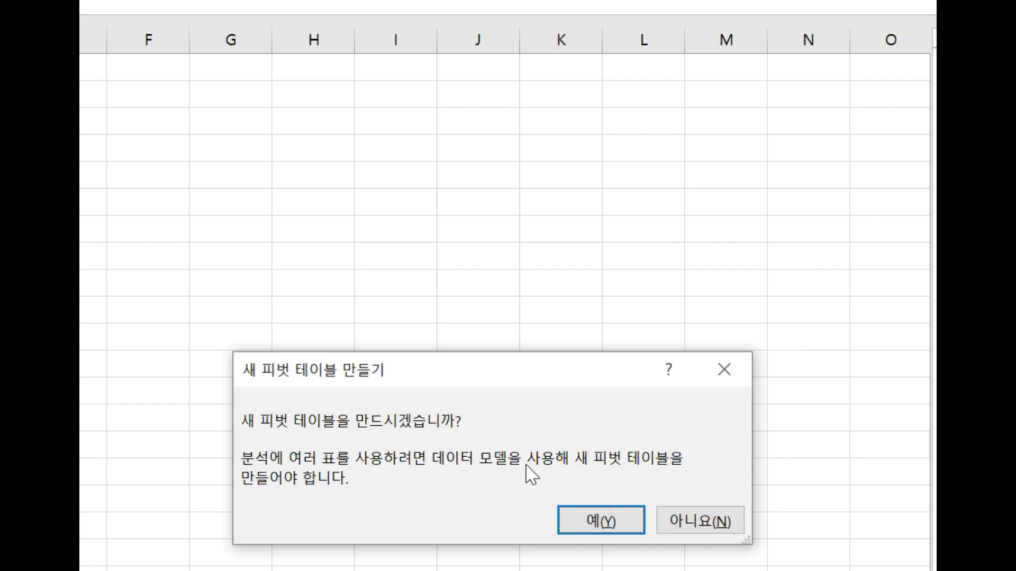
click(582, 519)
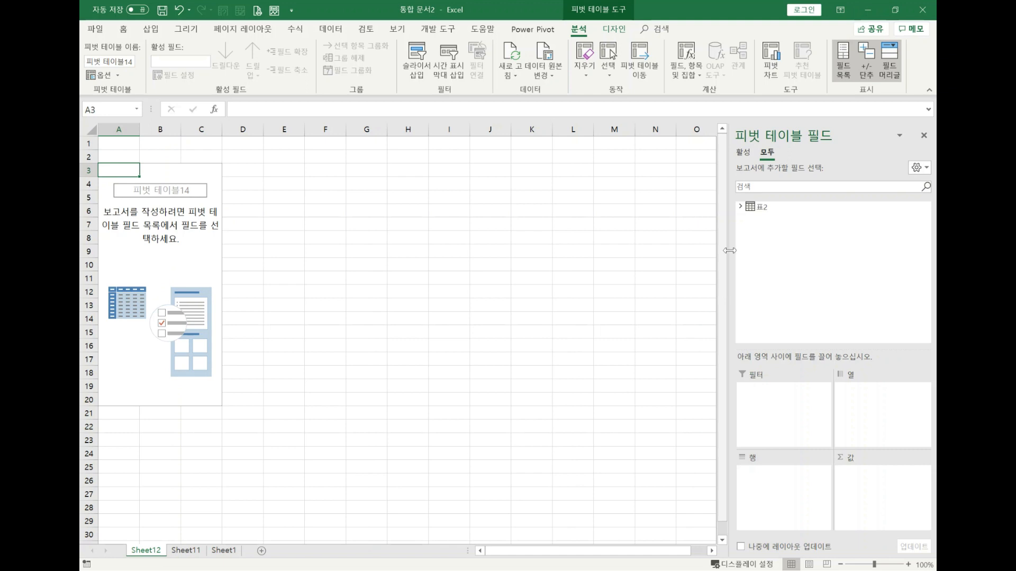
- Expand table 표2 in the data-model pivot table's field list to inspect its fields
click(740, 207)
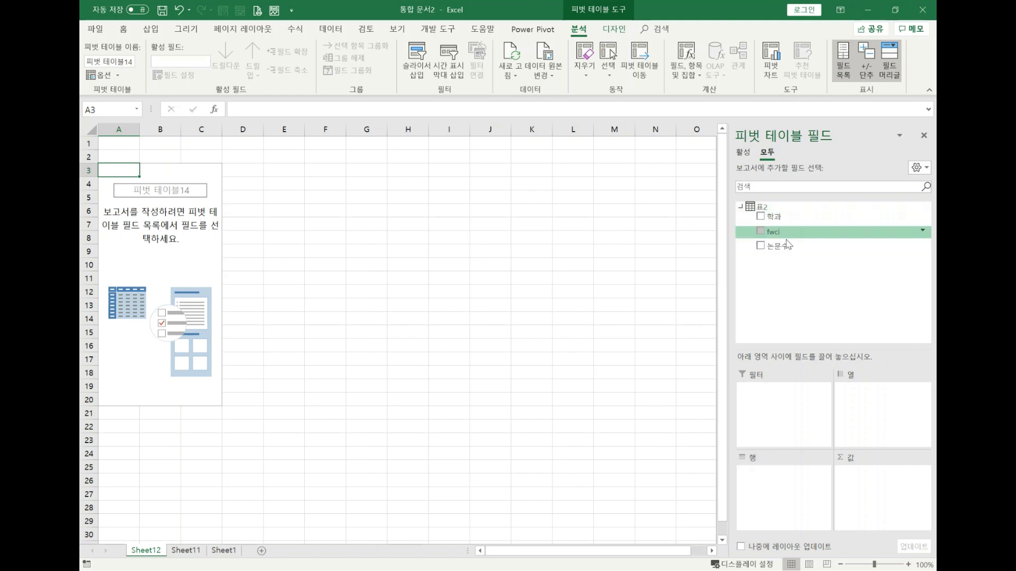
click(741, 206)
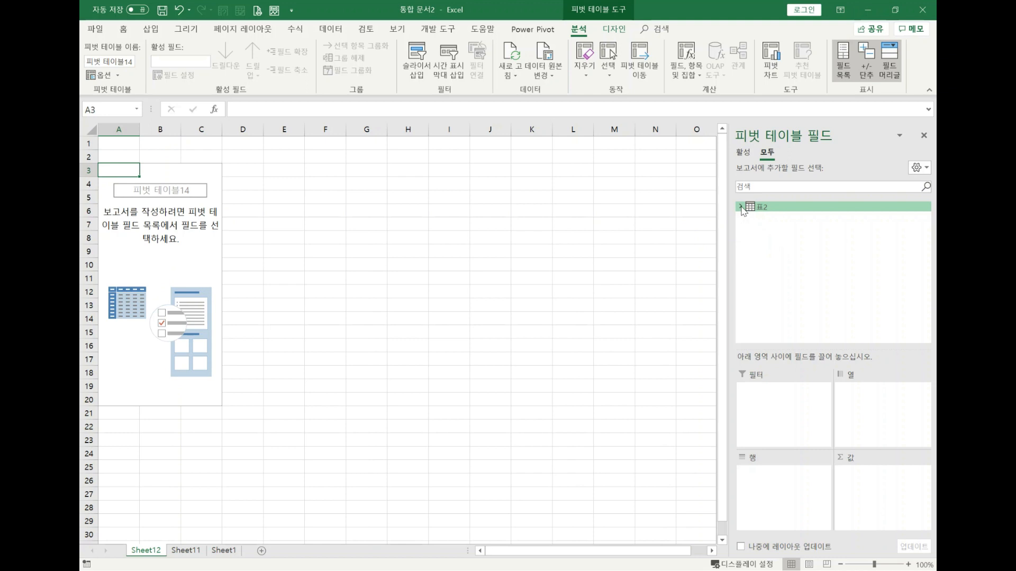
click(741, 207)
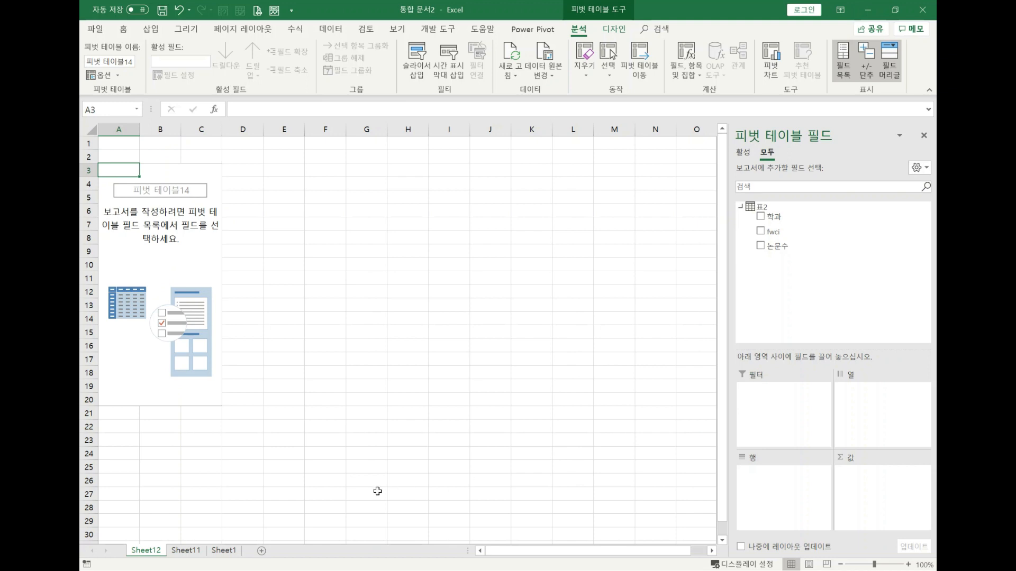
- Add the 논문수 field to the values area of the regular pivot table on Sheet11
click(199, 551)
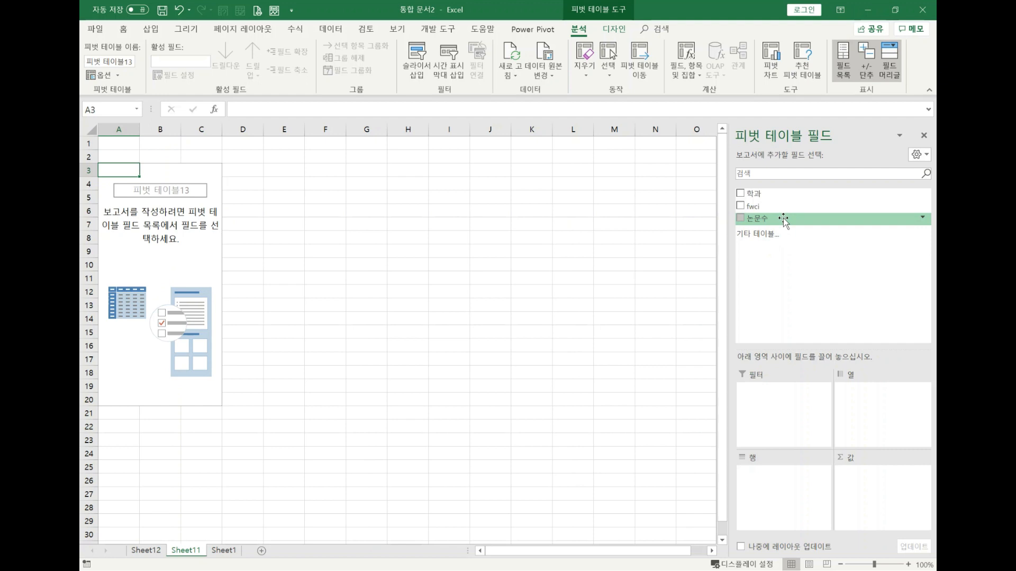
click(691, 71)
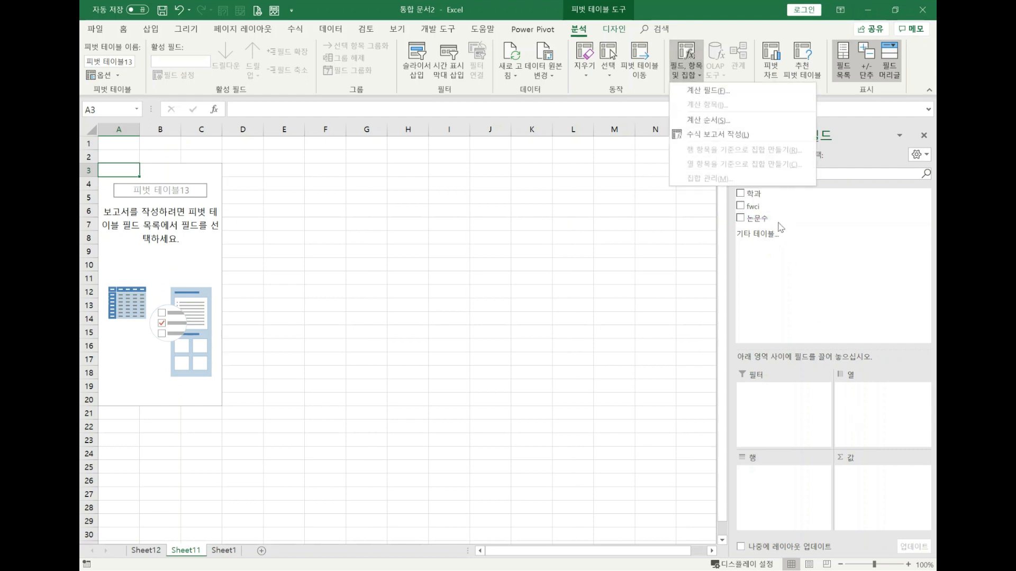
drag(768, 221, 882, 477)
- Inspect the value display options (값 표시 형식) for 논문수 in the Sheet11 pivot table, leaving the settings as they are
click(922, 474)
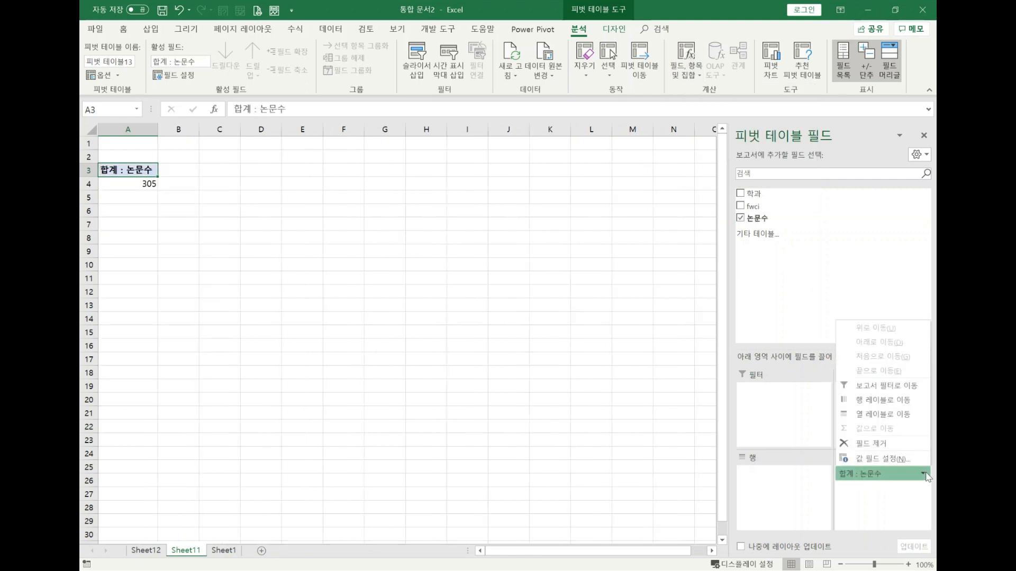
click(915, 462)
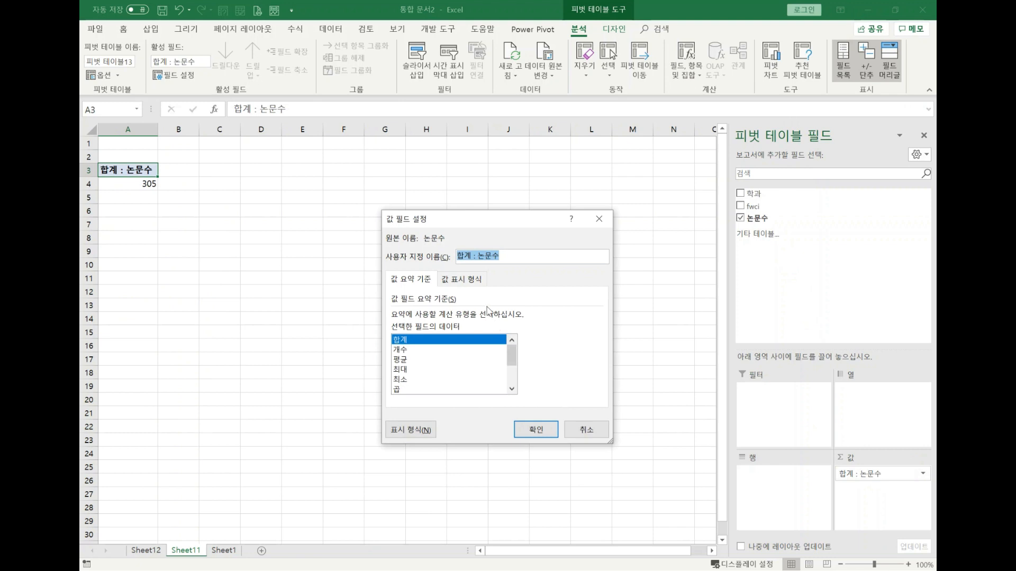
click(479, 280)
click(480, 317)
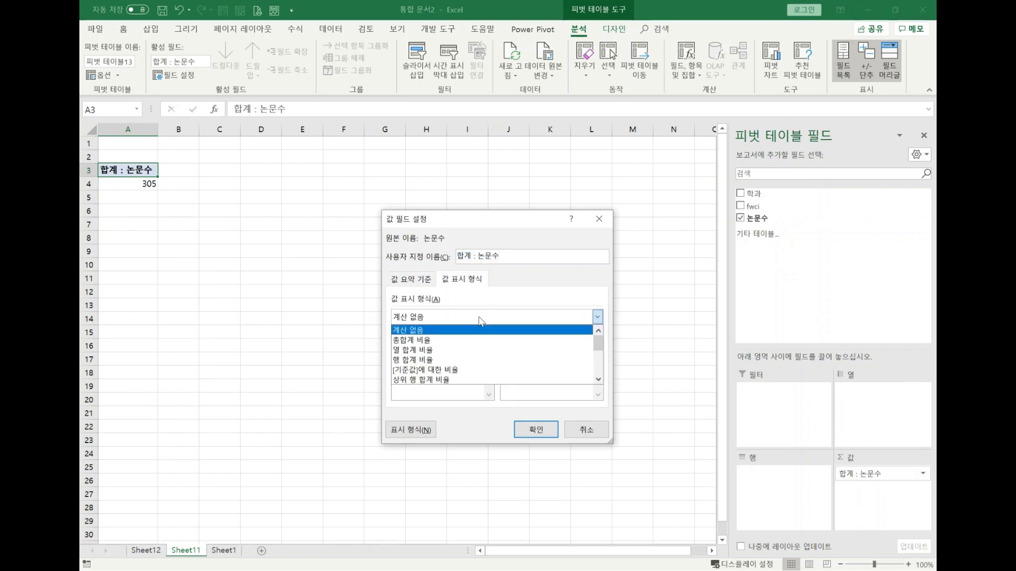
click(576, 431)
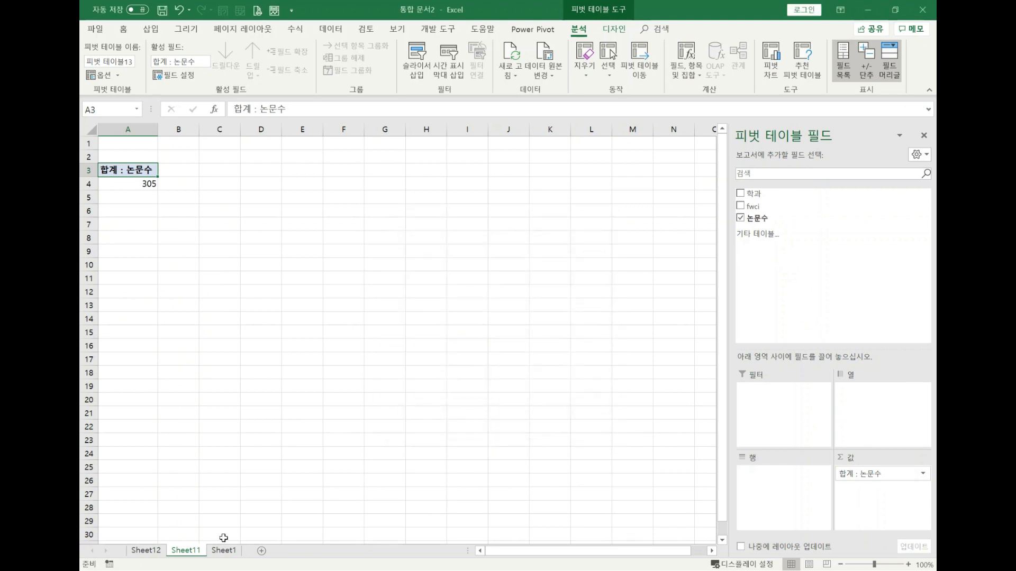
- Add the 논문수 field from 표2 to the values area of the data-model pivot table on Sheet12
click(159, 551)
click(781, 210)
drag(776, 246, 903, 512)
- Inspect the value display options (값 표시 형식) for 논문수 in the Sheet12 pivot table, leaving the settings as they are
click(911, 473)
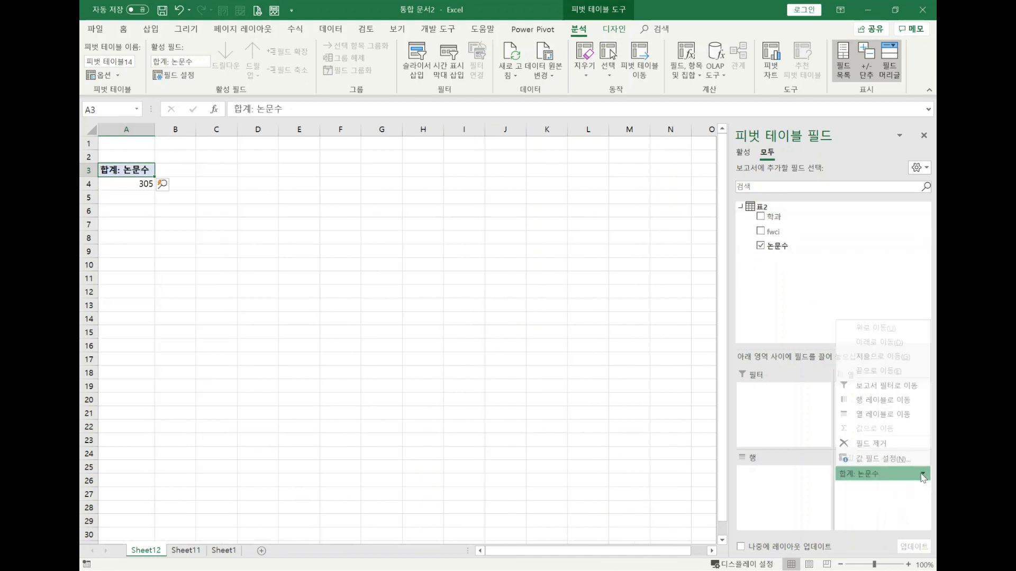
click(894, 459)
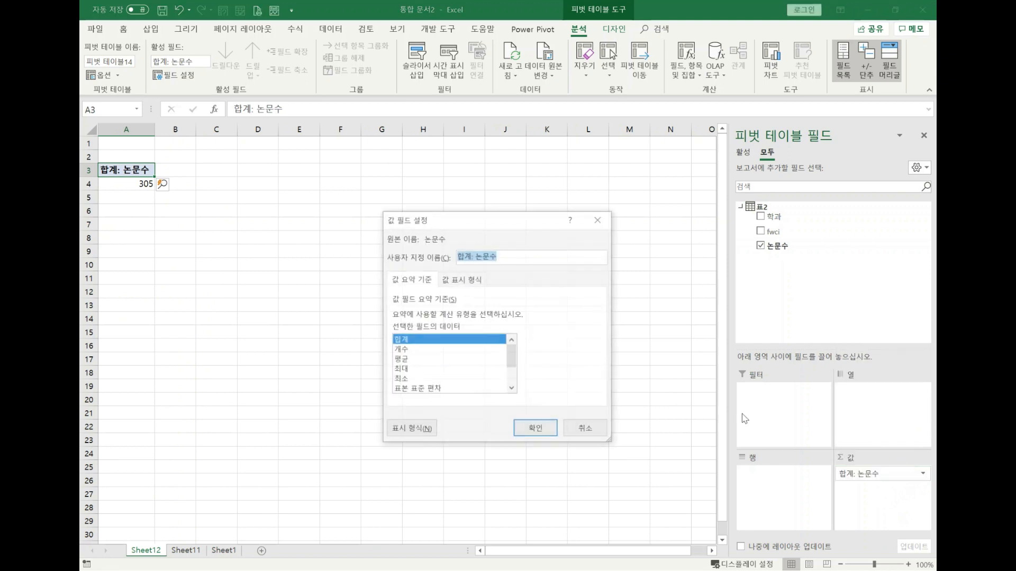
click(476, 278)
click(464, 317)
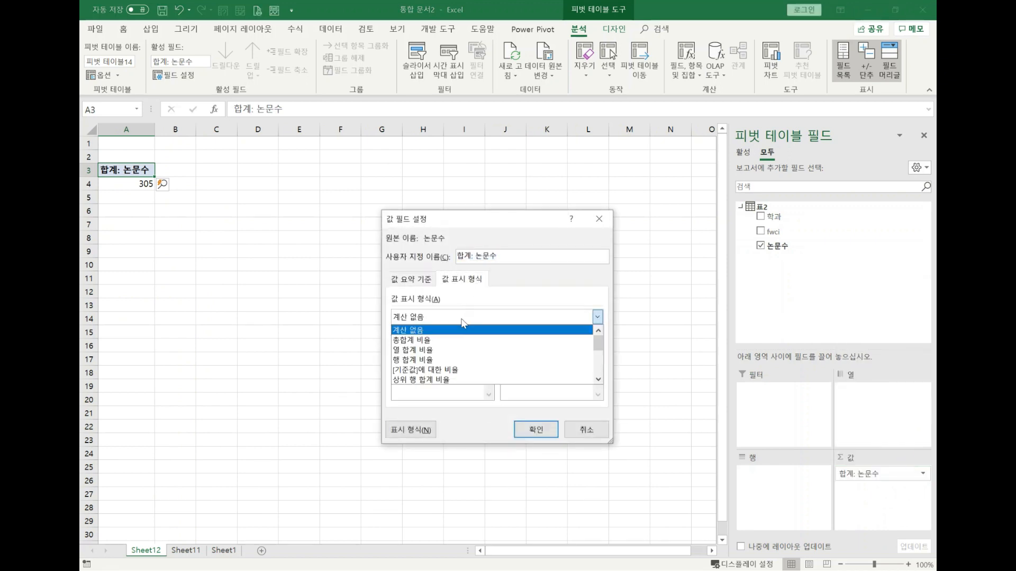
click(586, 430)
click(586, 430)
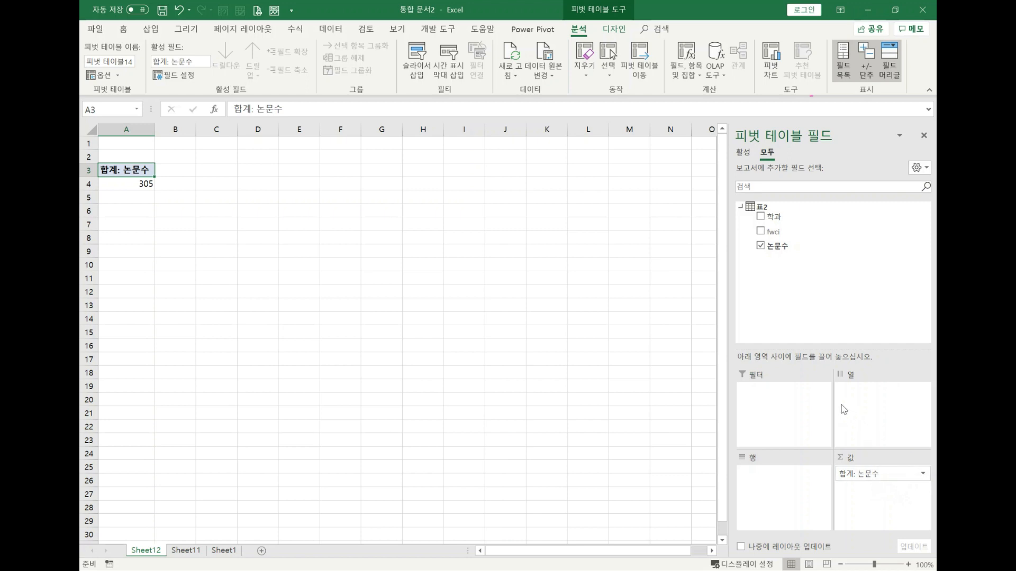
- Check which calculated field, item and set commands the regular pivot table on Sheet11 offers
click(196, 552)
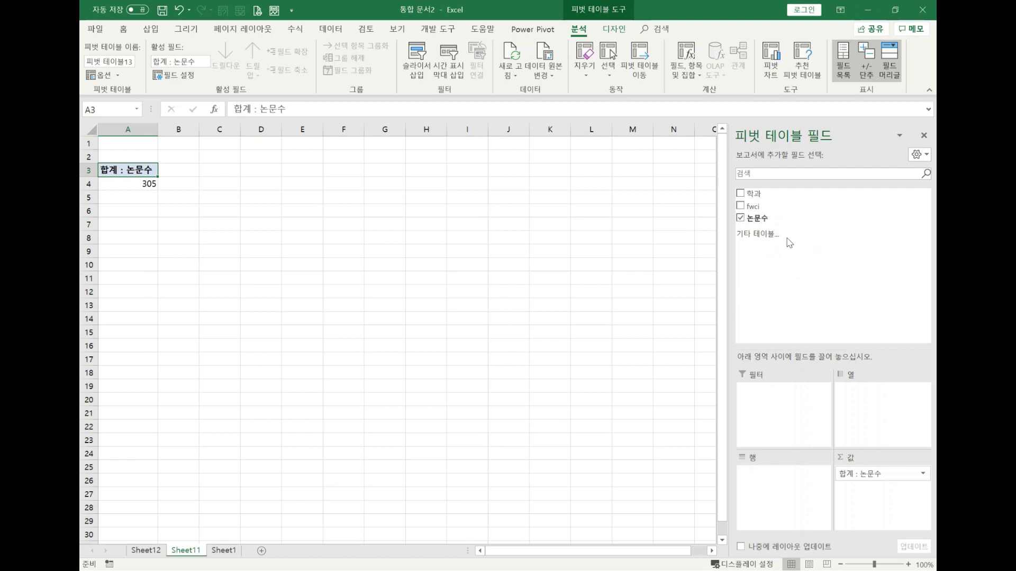
click(686, 69)
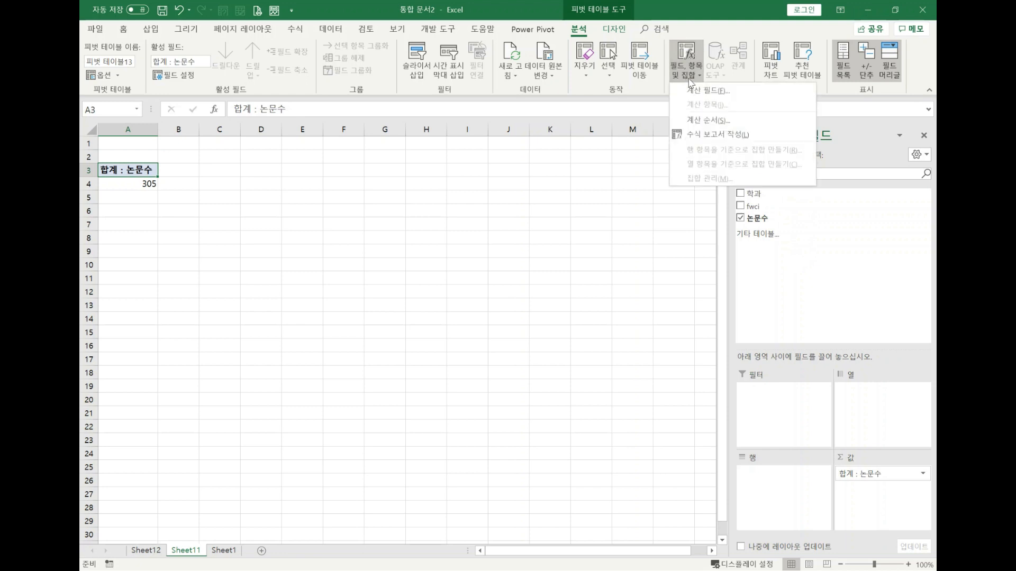
click(718, 73)
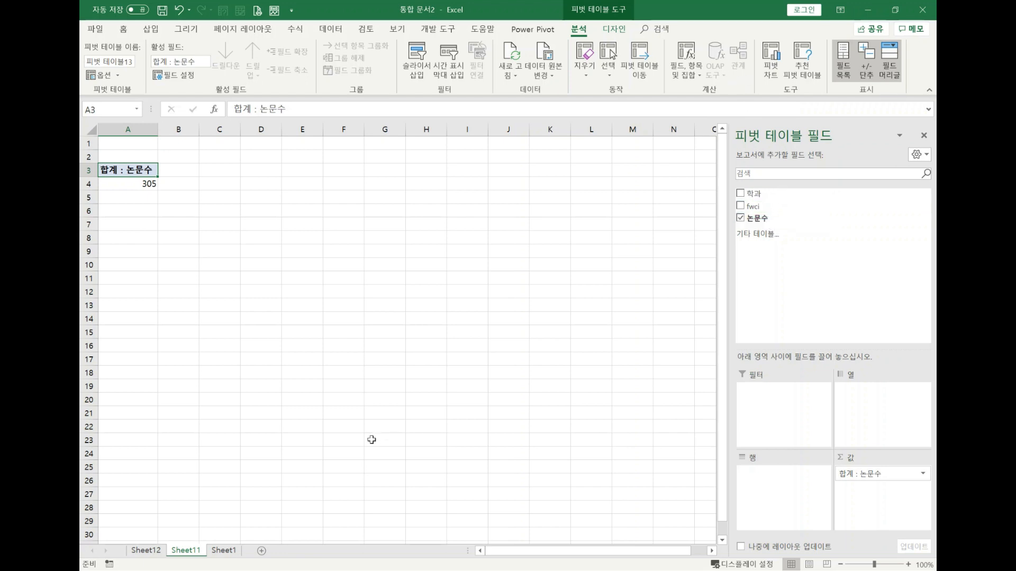
- Check which calculated field, set and OLAP tool commands the data-model pivot table on Sheet12 offers
click(152, 550)
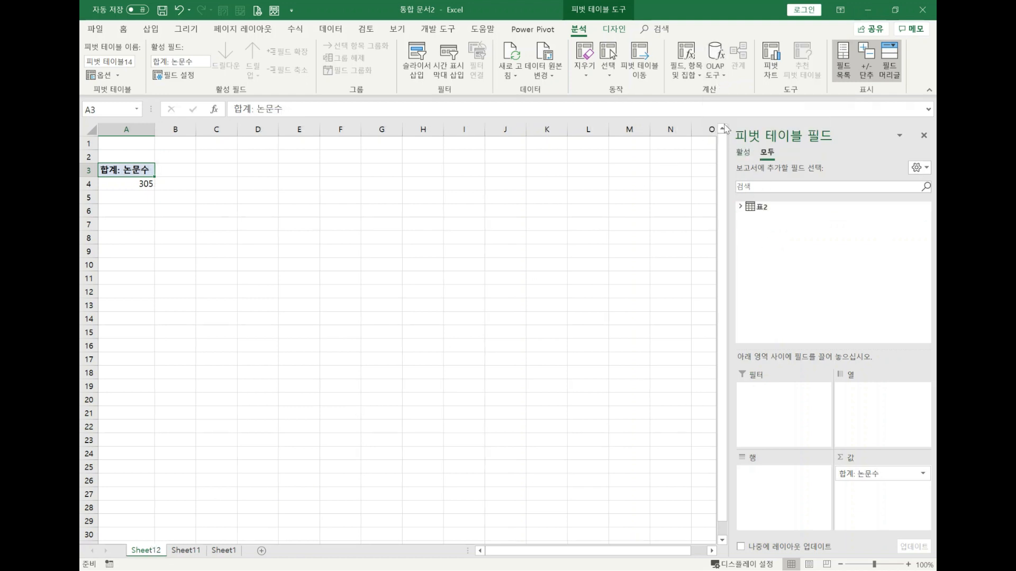
click(692, 78)
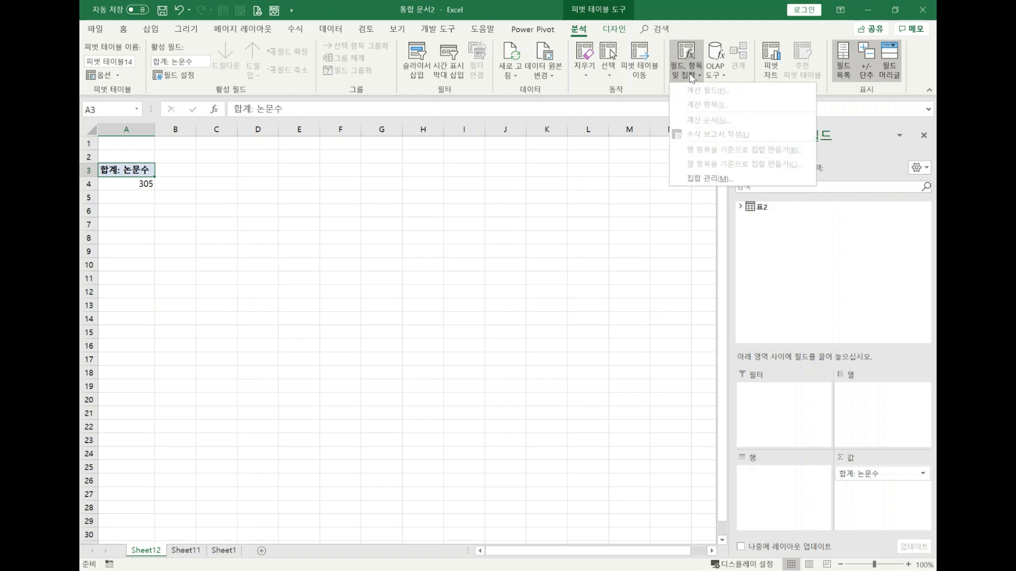
click(712, 85)
click(714, 79)
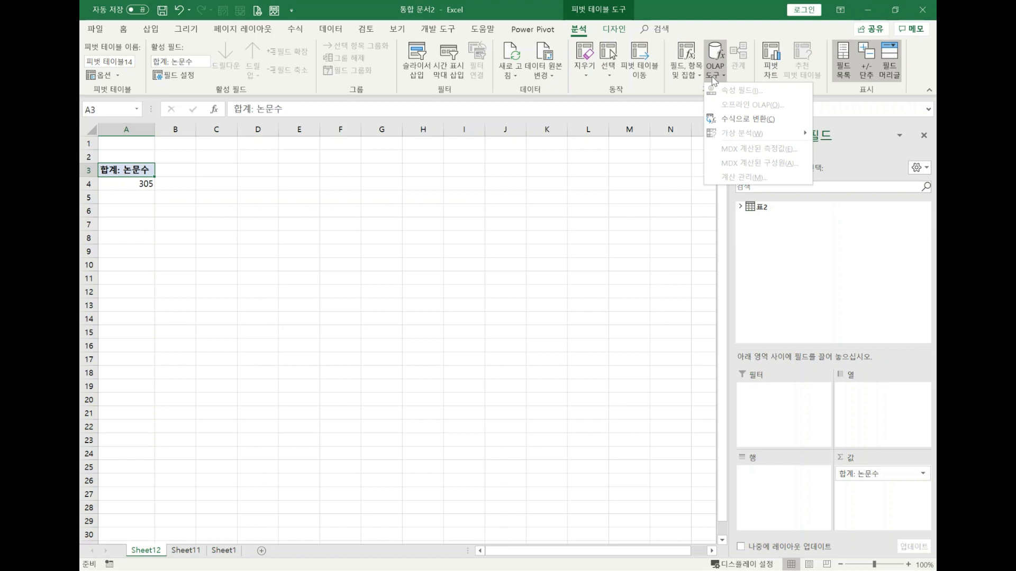
key(Escape)
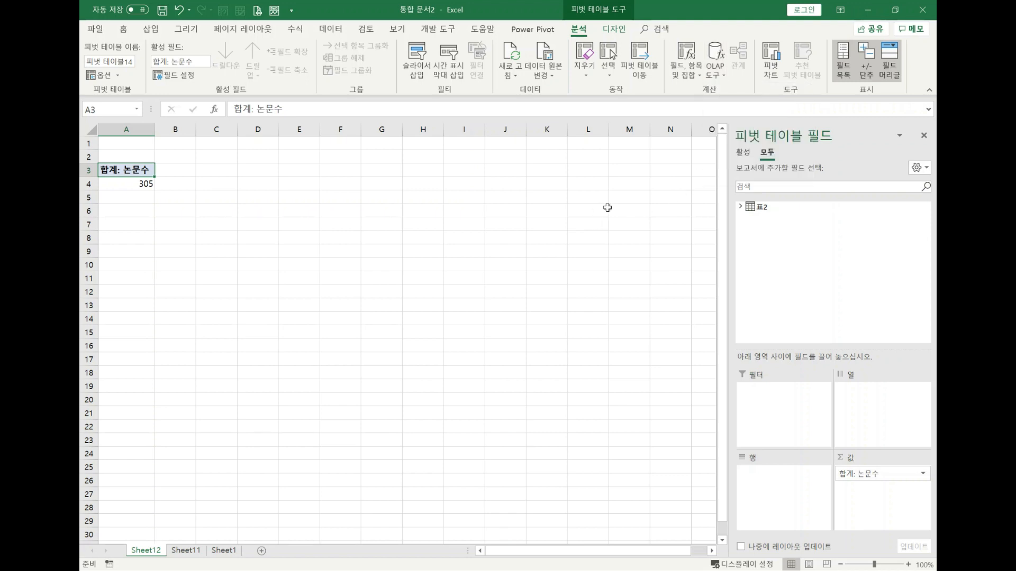
- Compare the calculation commands of the regular pivot table on Sheet11 with the OLAP tools of the data-model pivot table on Sheet12
click(199, 550)
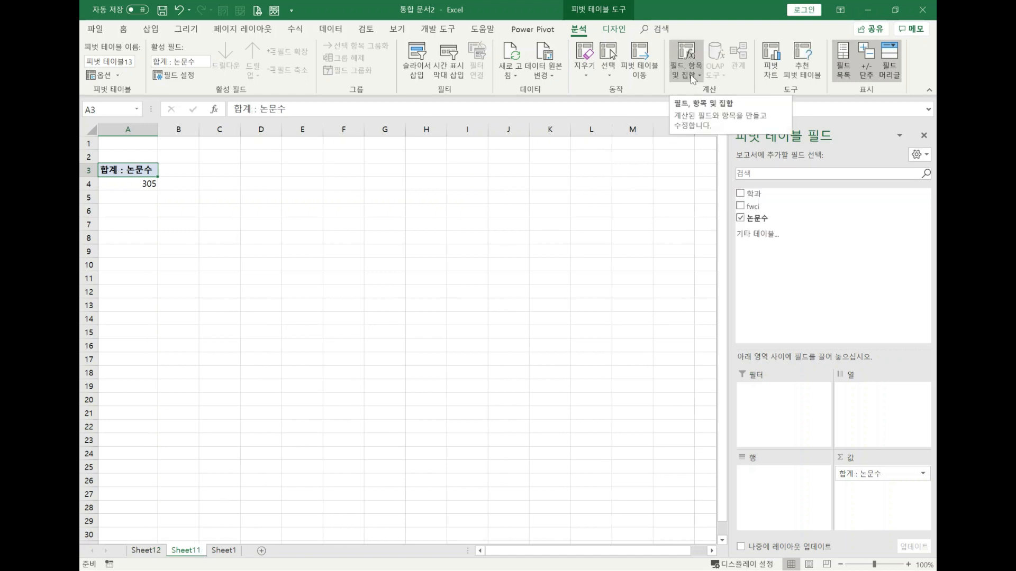
click(160, 551)
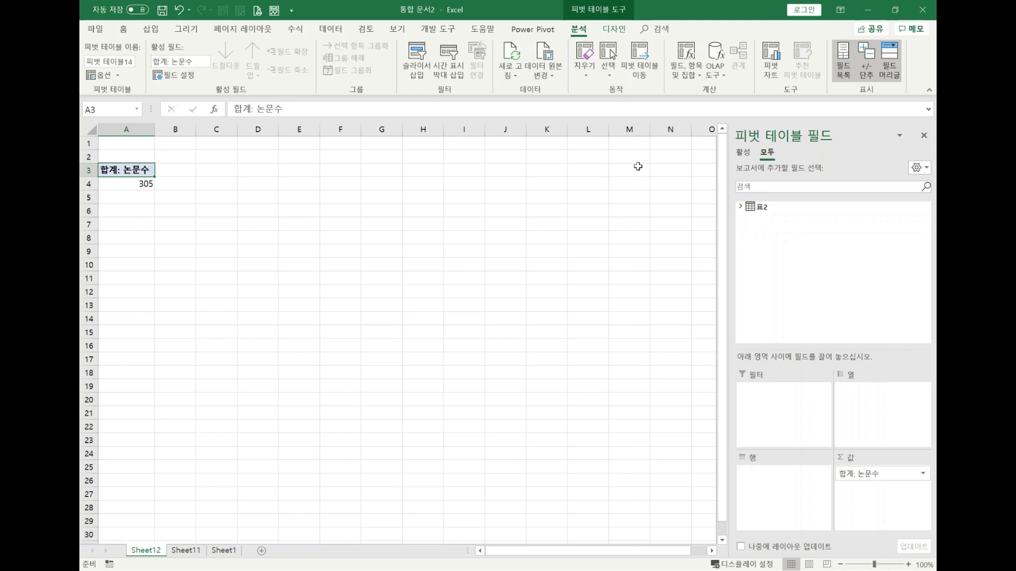
click(716, 72)
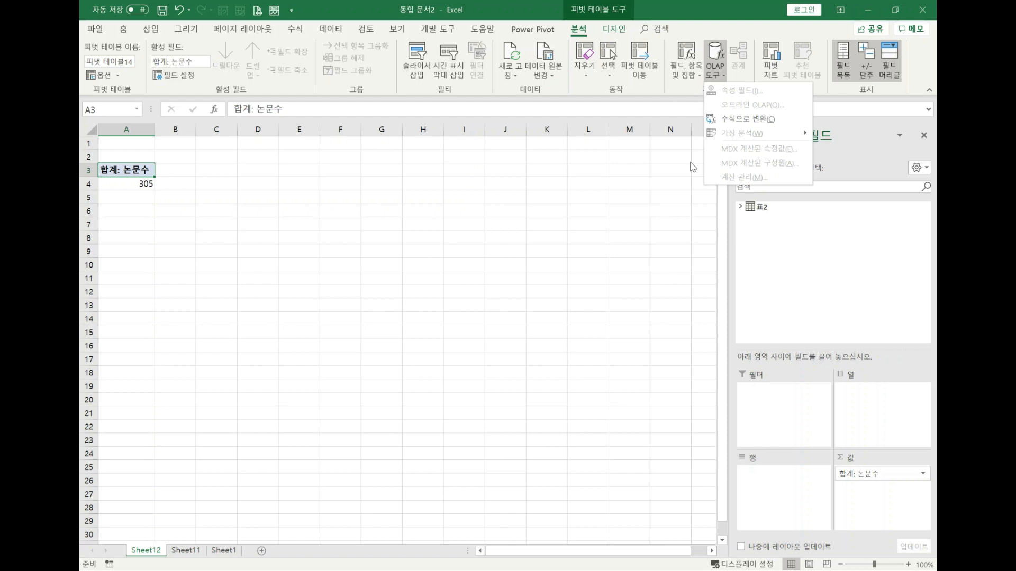
click(576, 204)
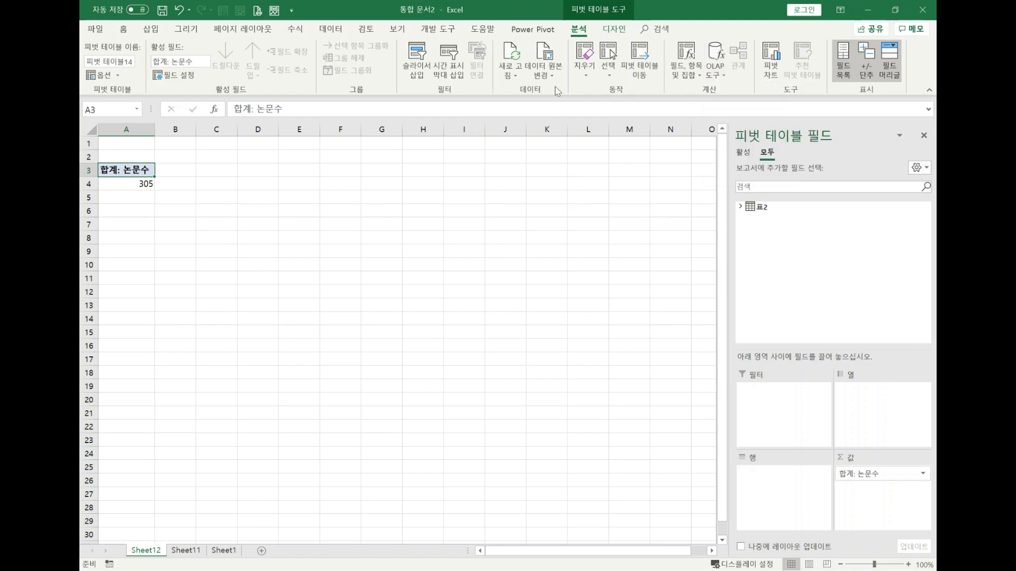
- View the 표2 data model in the Power Pivot window, then close it and return to the workbook
click(529, 31)
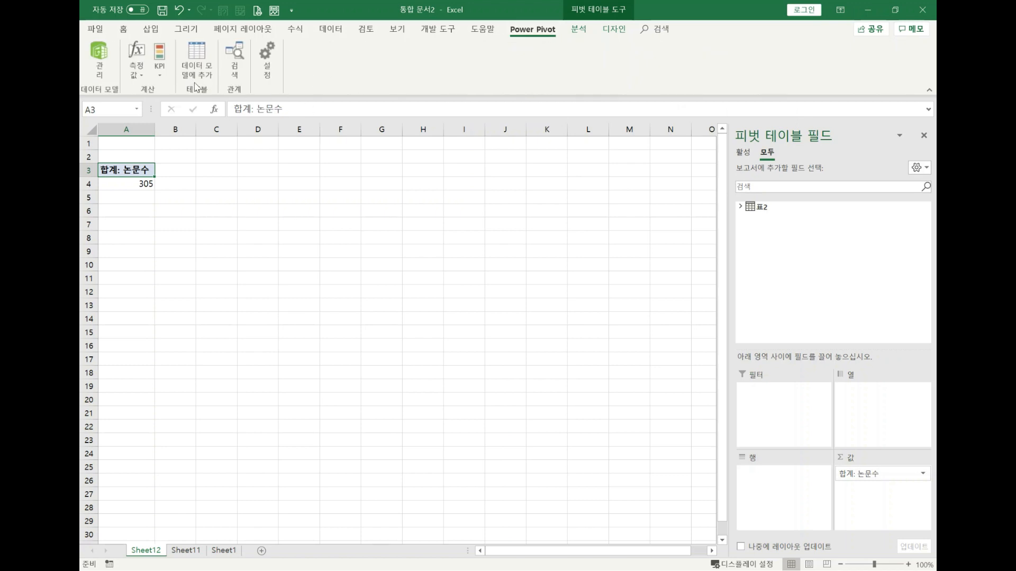
click(98, 73)
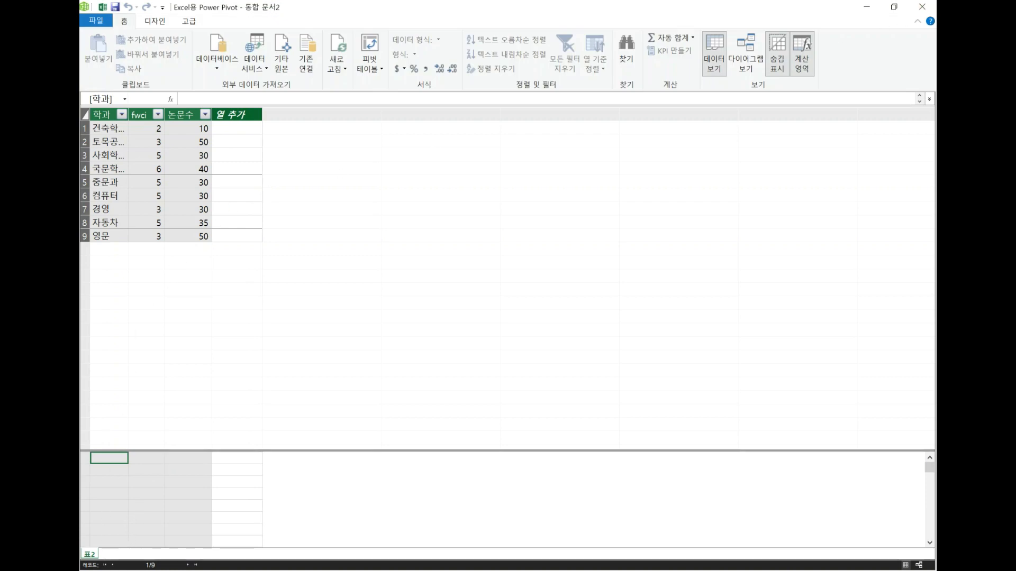
click(921, 6)
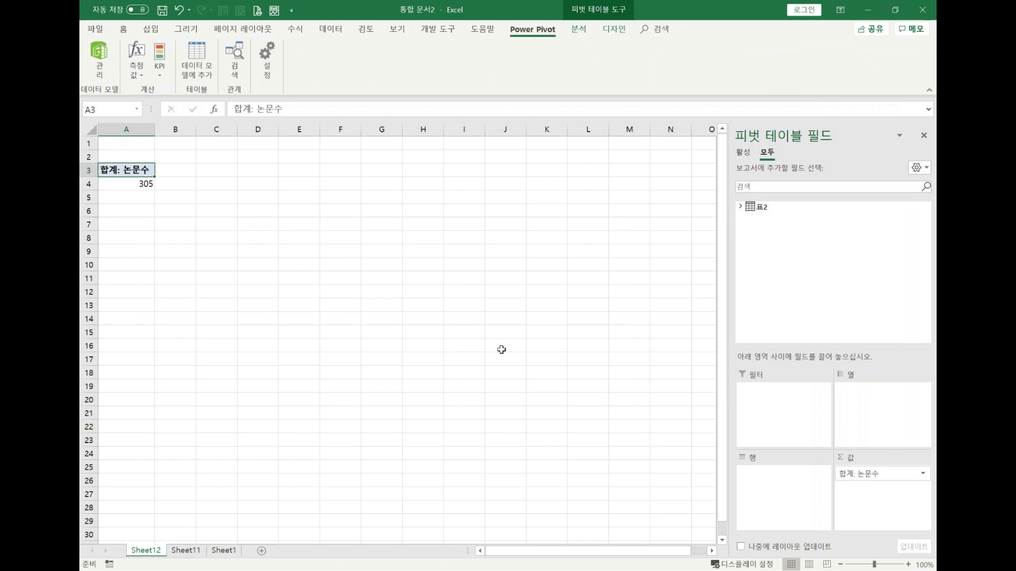
- Delete Sheet11 containing the regular pivot table from the workbook
click(192, 550)
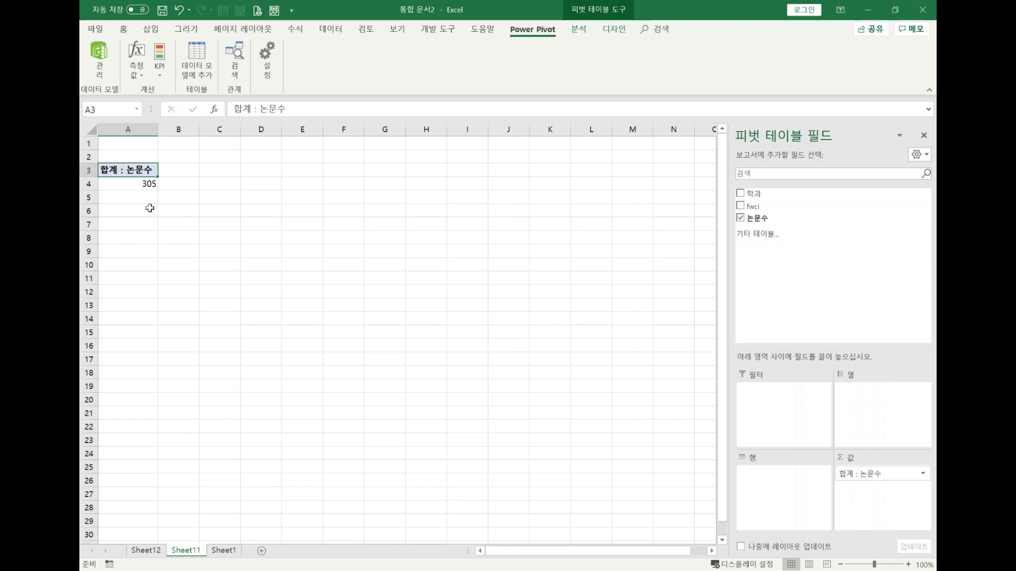
right_click(188, 551)
click(246, 432)
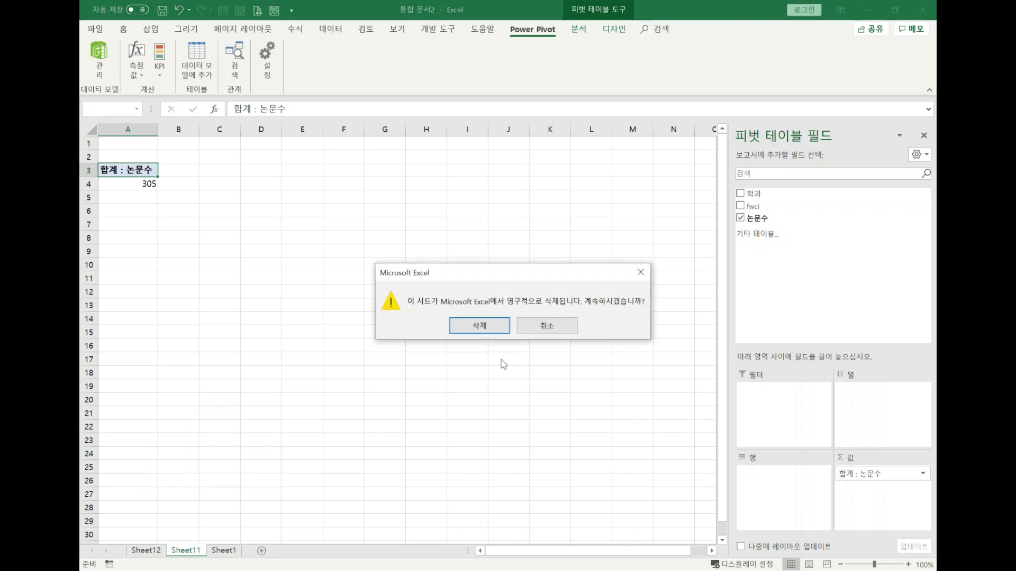
click(481, 324)
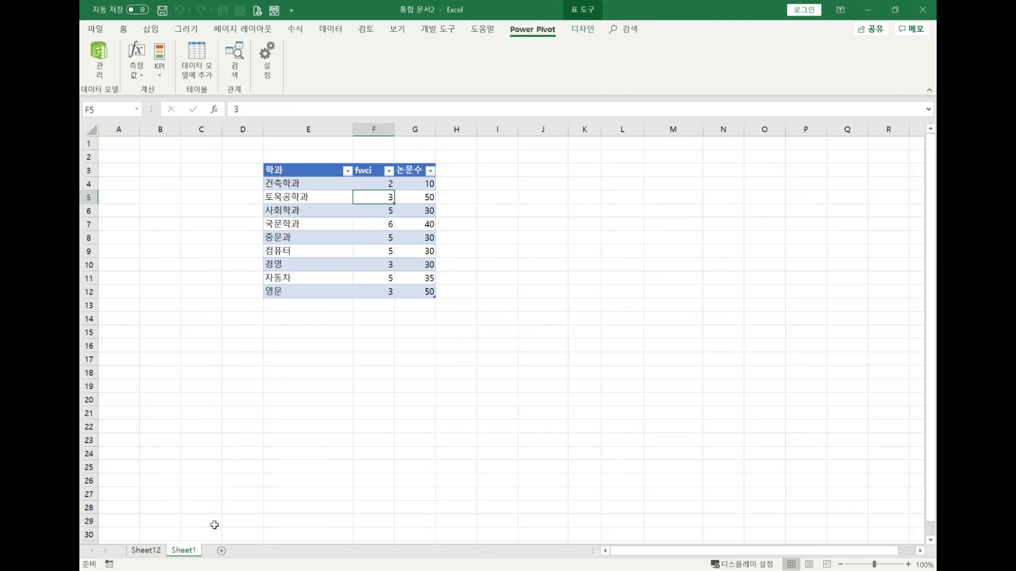
- Remove 논문수 from the values area of the Sheet12 pivot table and expand the fields of 표2
click(153, 552)
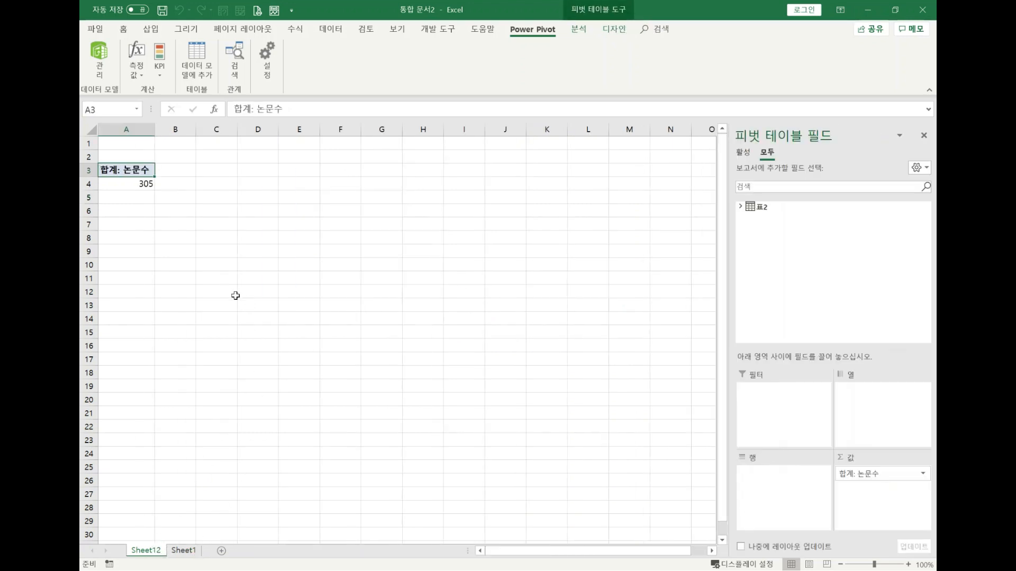
drag(906, 475, 804, 252)
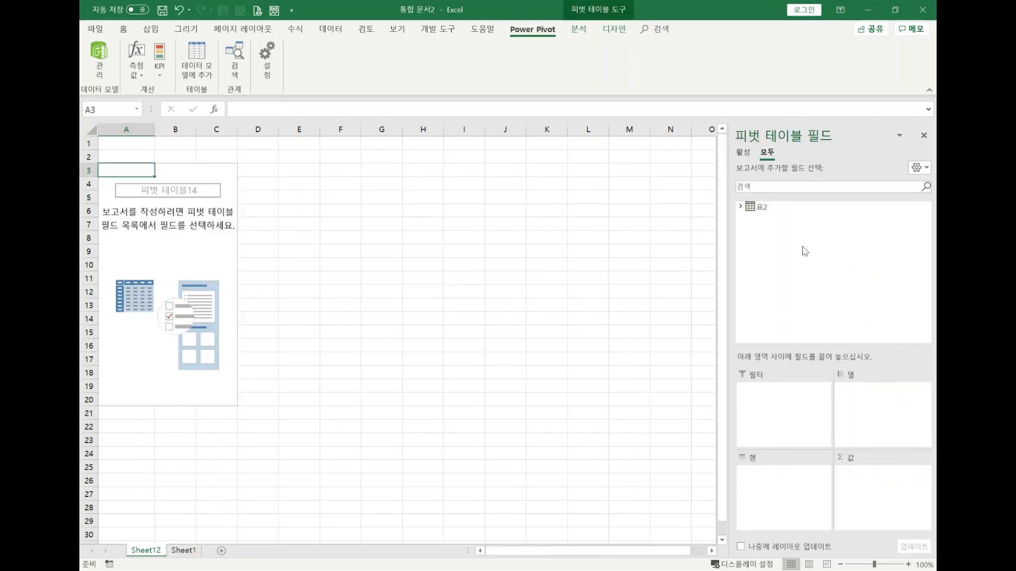
click(740, 206)
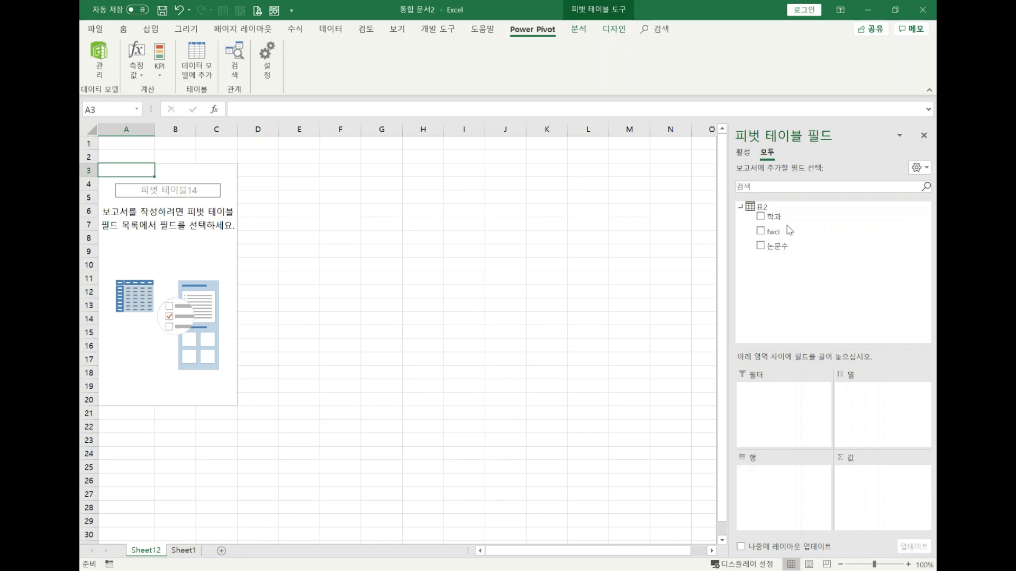
- Add a calculated column to 표2 in Power Pivot with the formula ='표2'[fwci]*('표2'[논문수]/sum([논문수]))
click(96, 73)
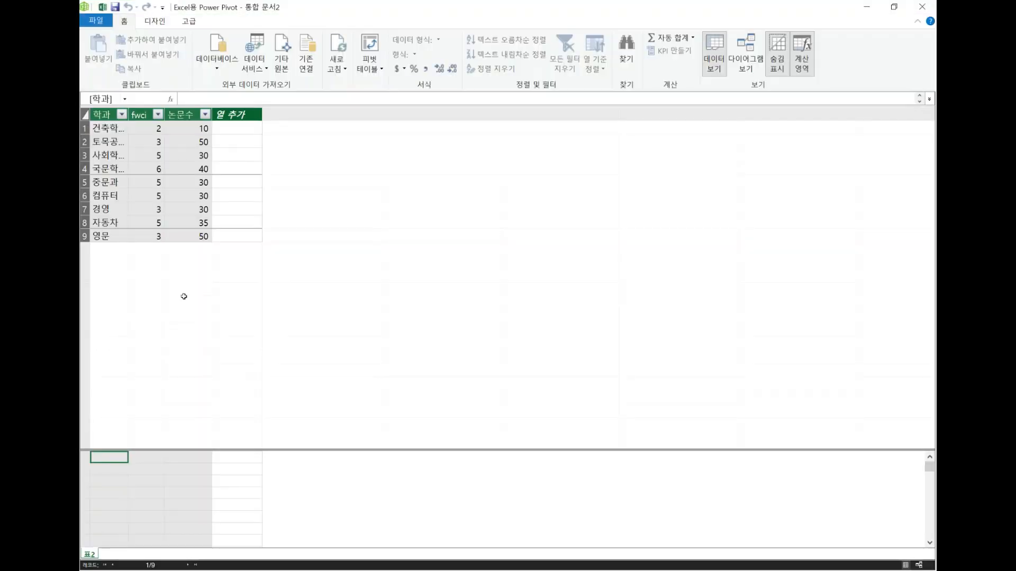
click(252, 115)
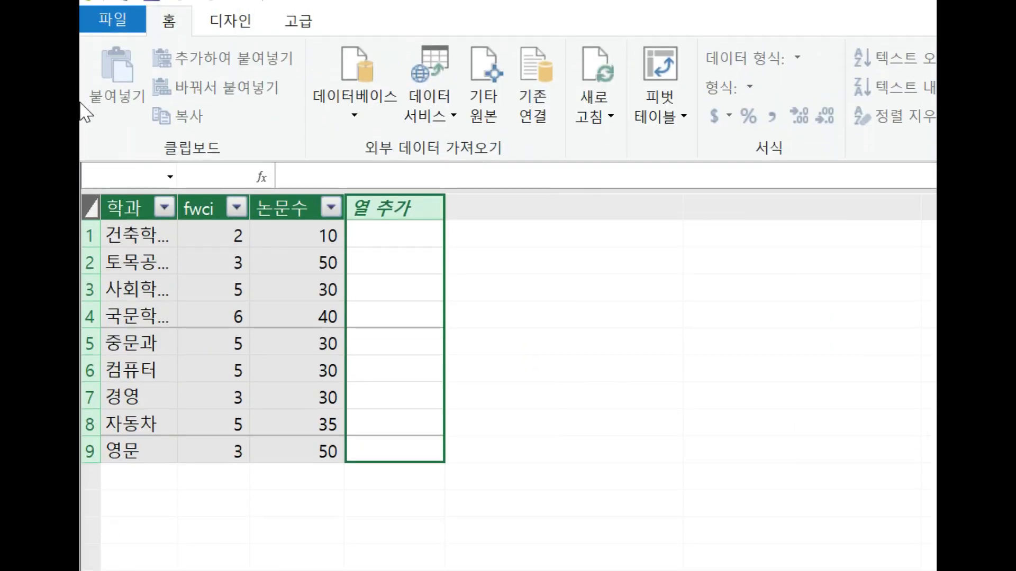
click(319, 175)
text(=)
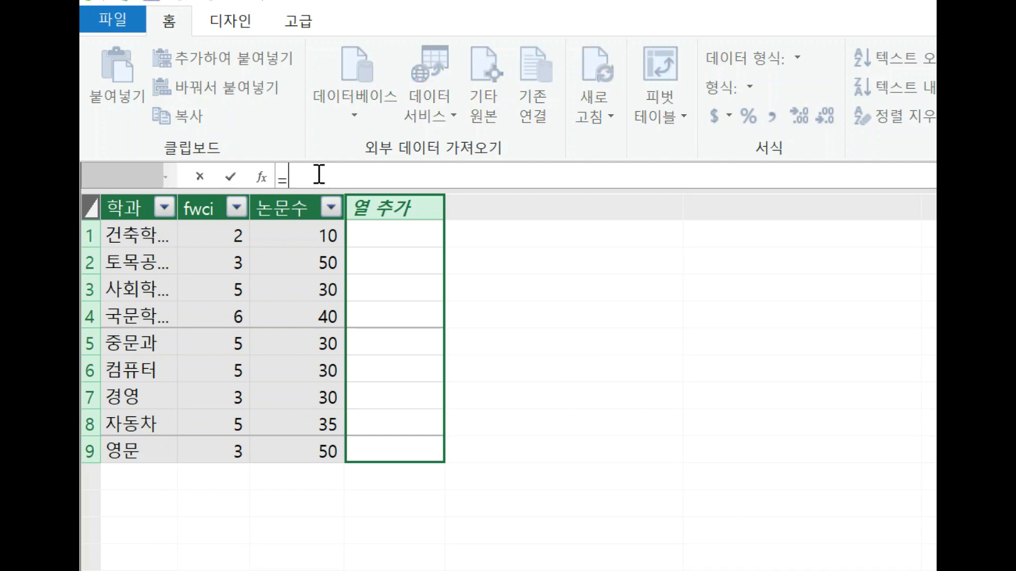
click(213, 237)
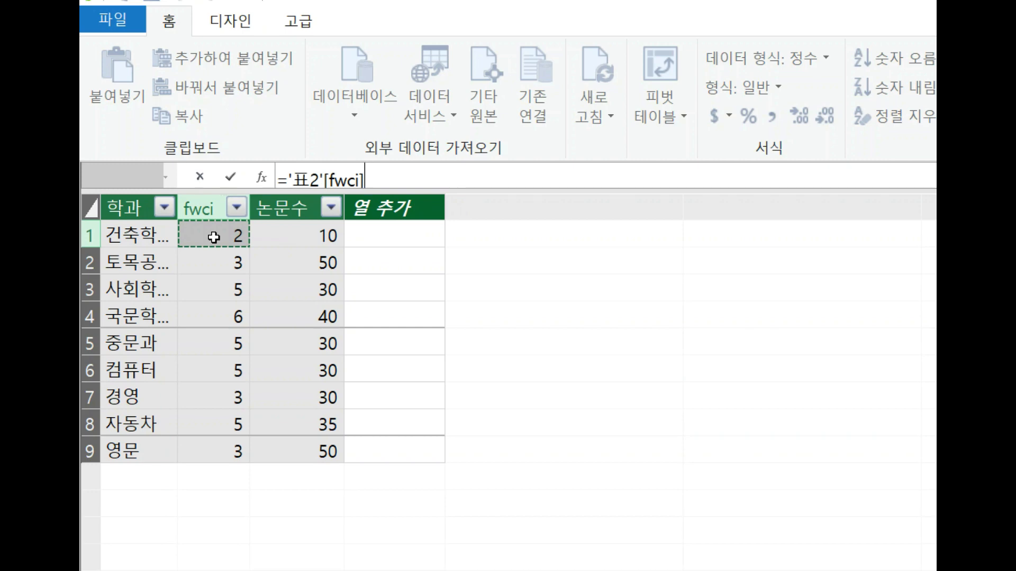
text(*()
click(331, 230)
text(/sum()
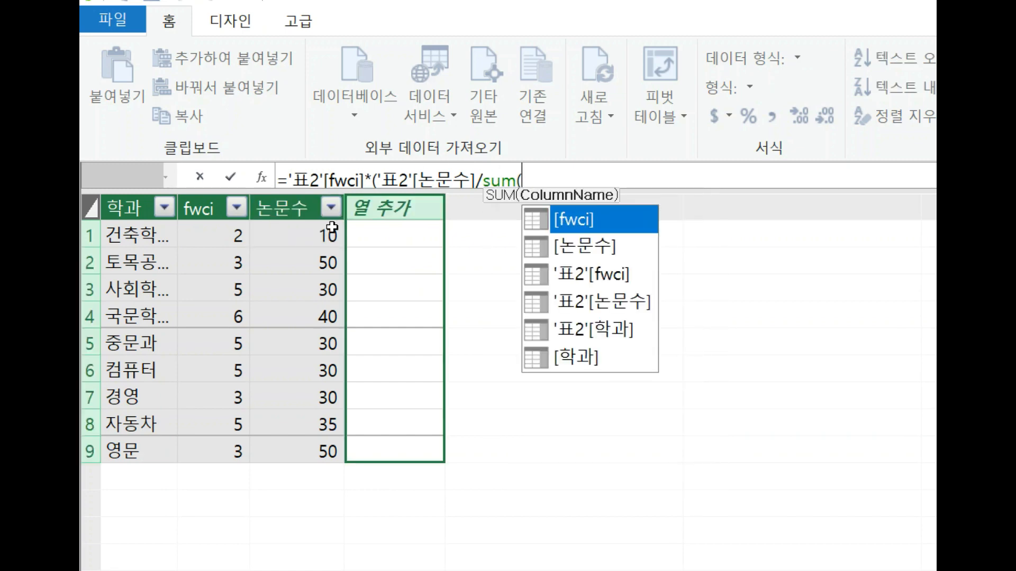
click(598, 249)
text()))
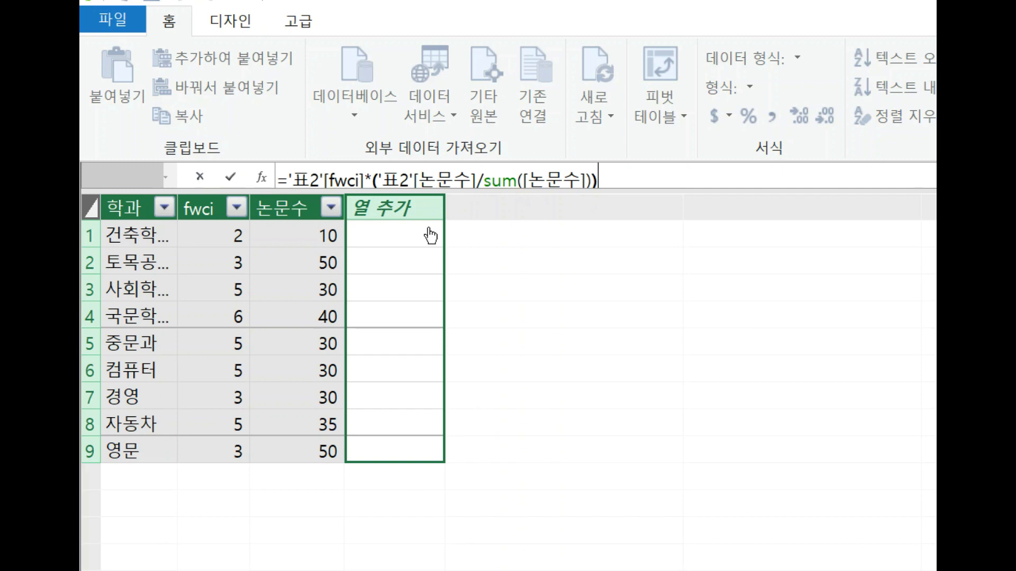
key(Return)
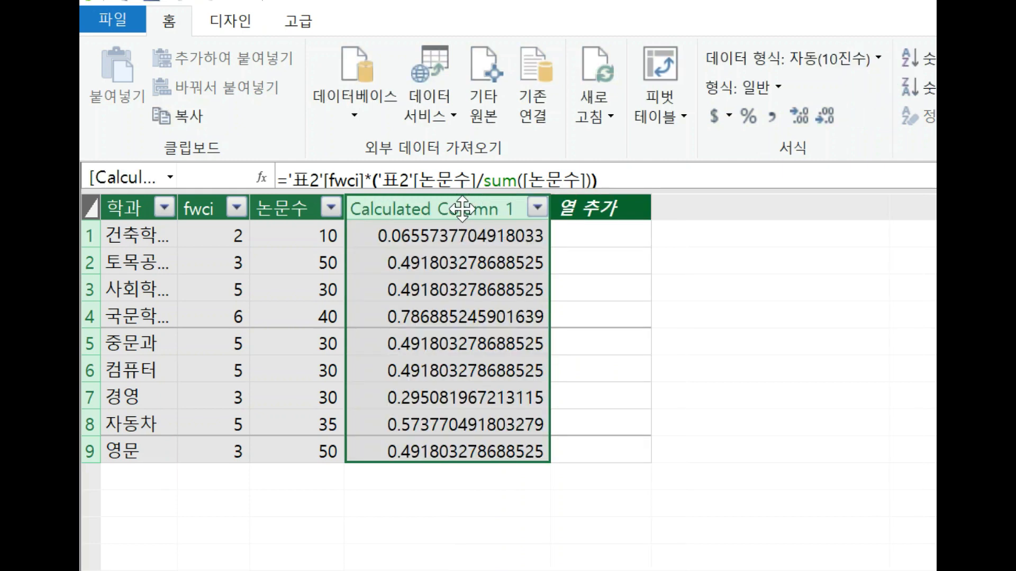
- Rename the new calculated column in 표2 as 평가
double_click(461, 209)
text(vud)
key(BackSpace)
key(BackSpace)
key(BackSpace)
key(Hangul)
text(평가)
key(Return)
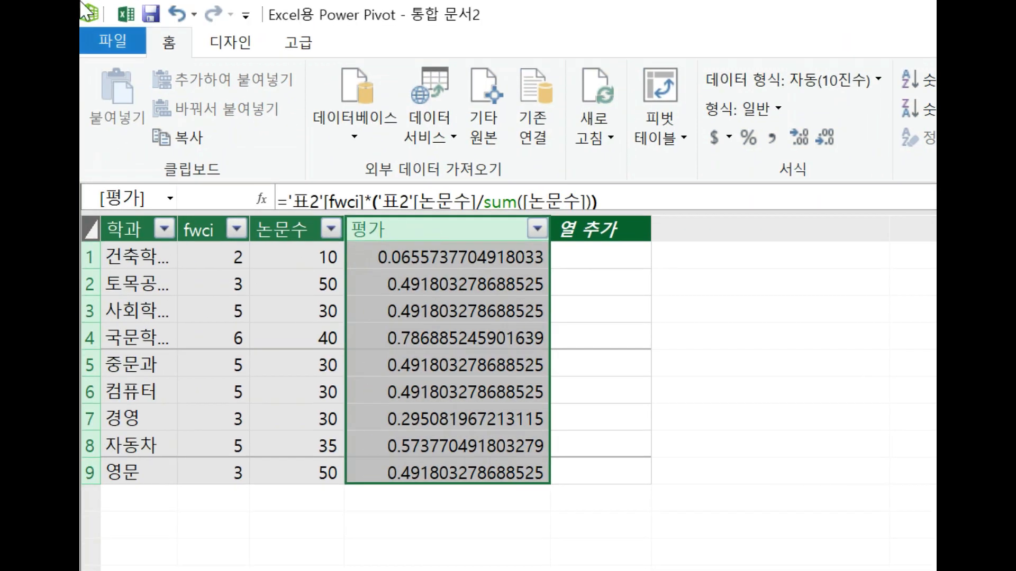
- Back in the Excel workbook, put 학과 in the pivot table's rows and fwci, 논문수 and 평가 in its values
click(126, 14)
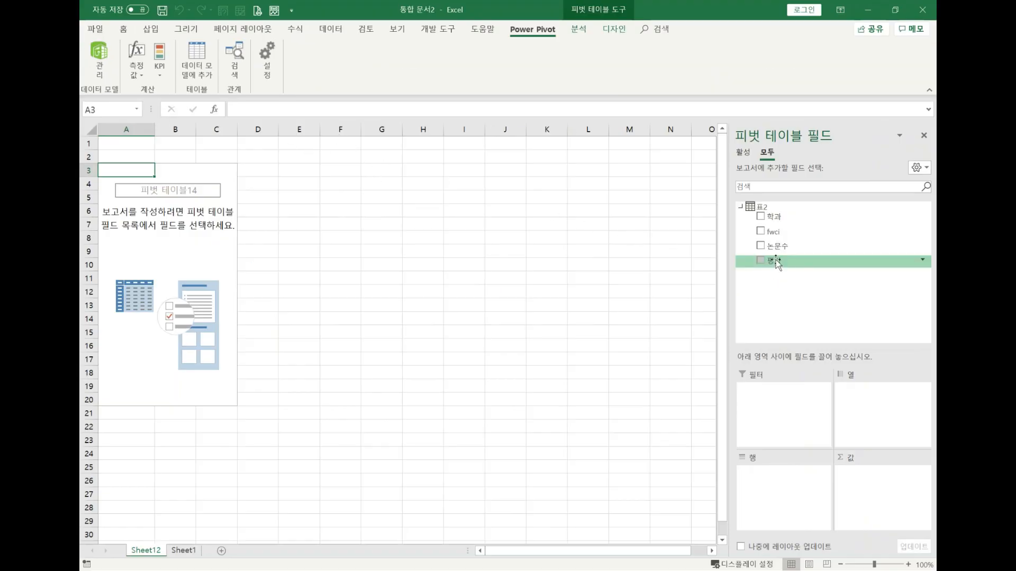
drag(774, 217, 784, 495)
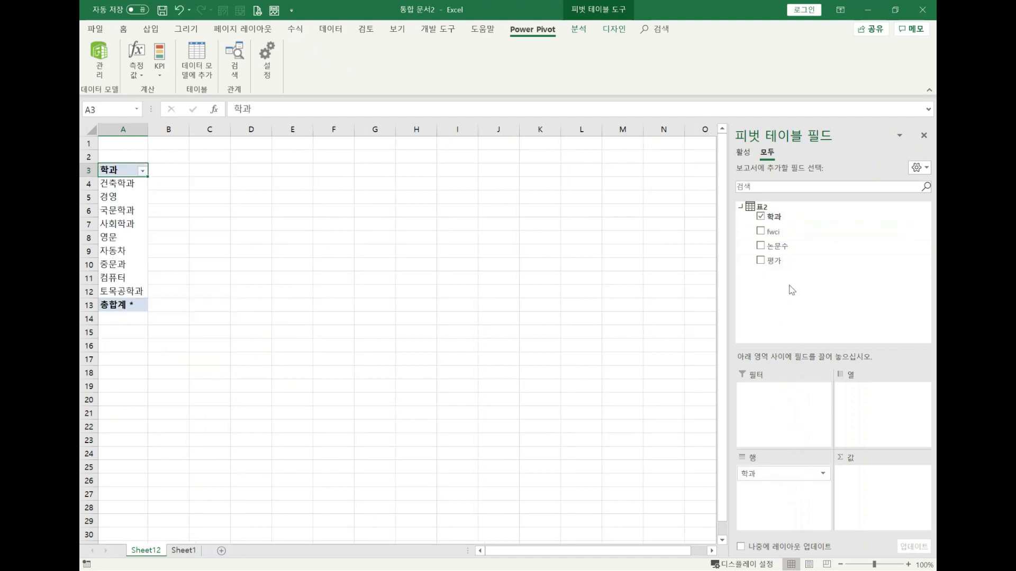
drag(772, 231, 858, 479)
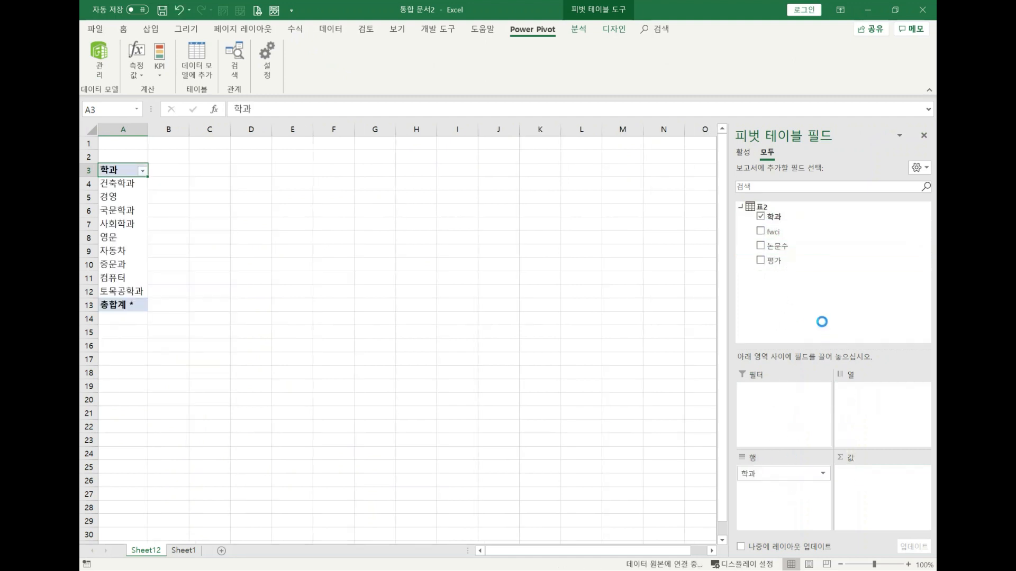
drag(788, 246, 879, 501)
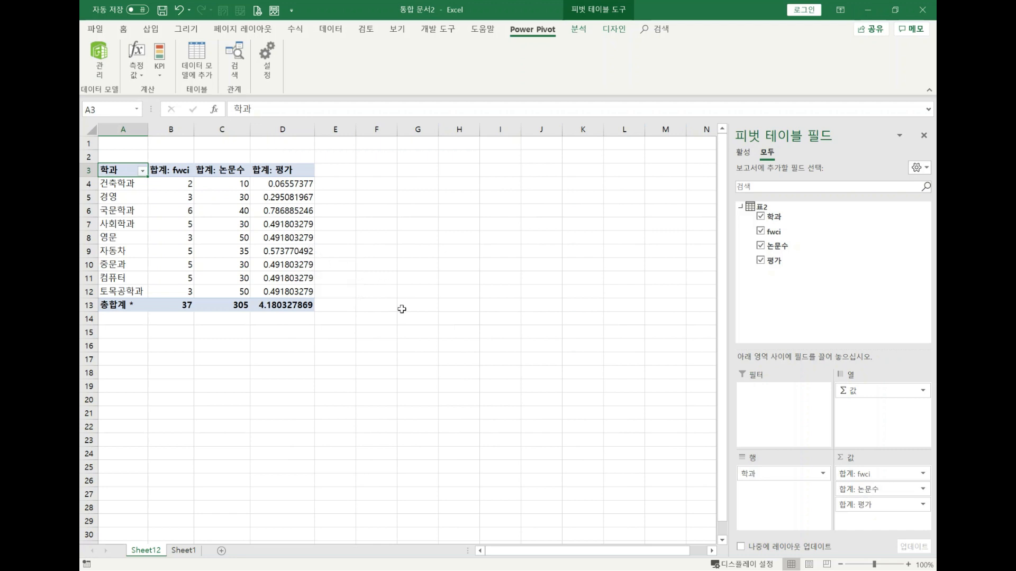
- Try 평가 in the pivot table's columns area, then return it to the values area
drag(874, 508, 873, 389)
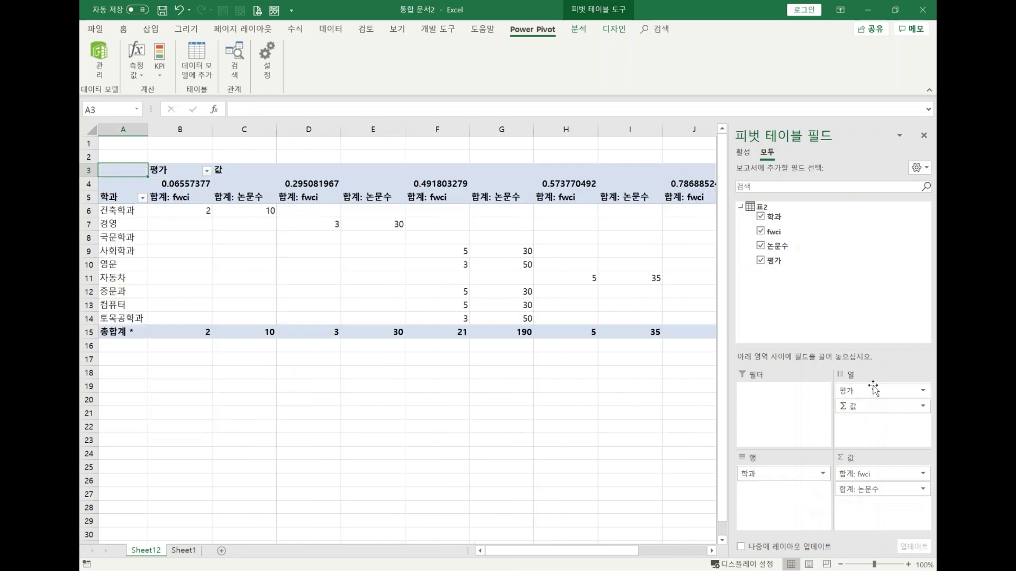
drag(881, 392, 876, 498)
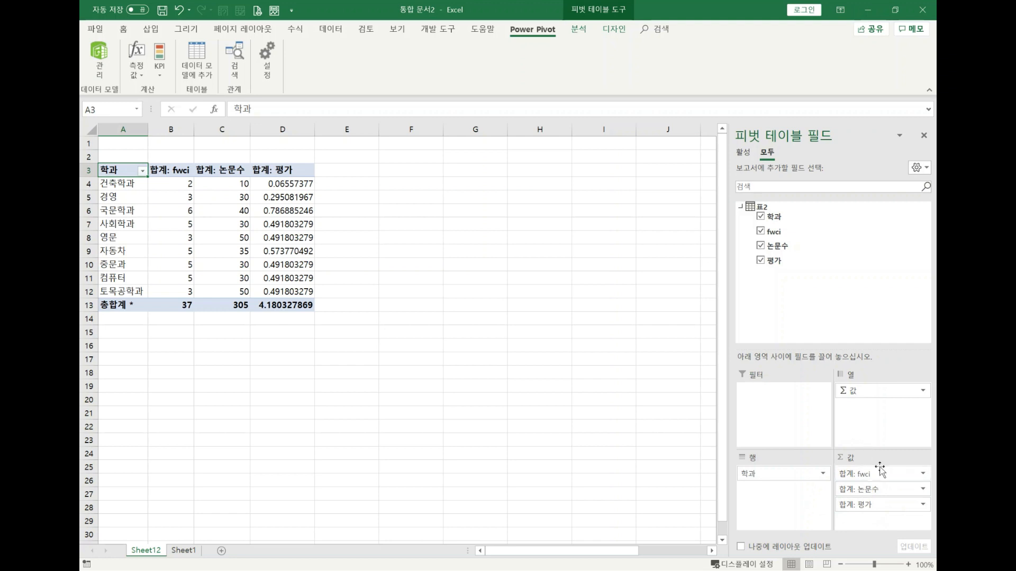
- Start a new Power Pivot measure for 표2
click(136, 77)
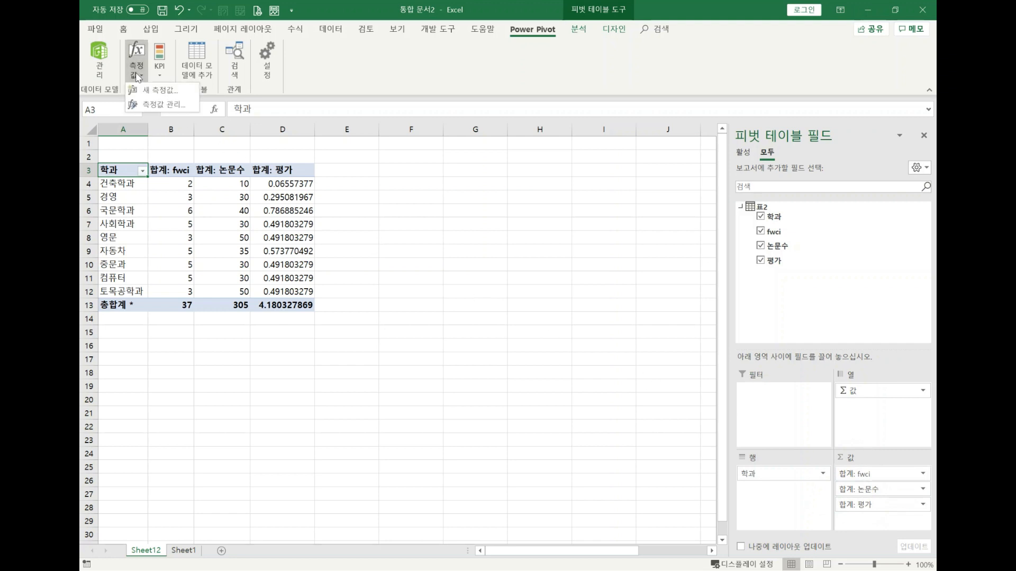
click(148, 93)
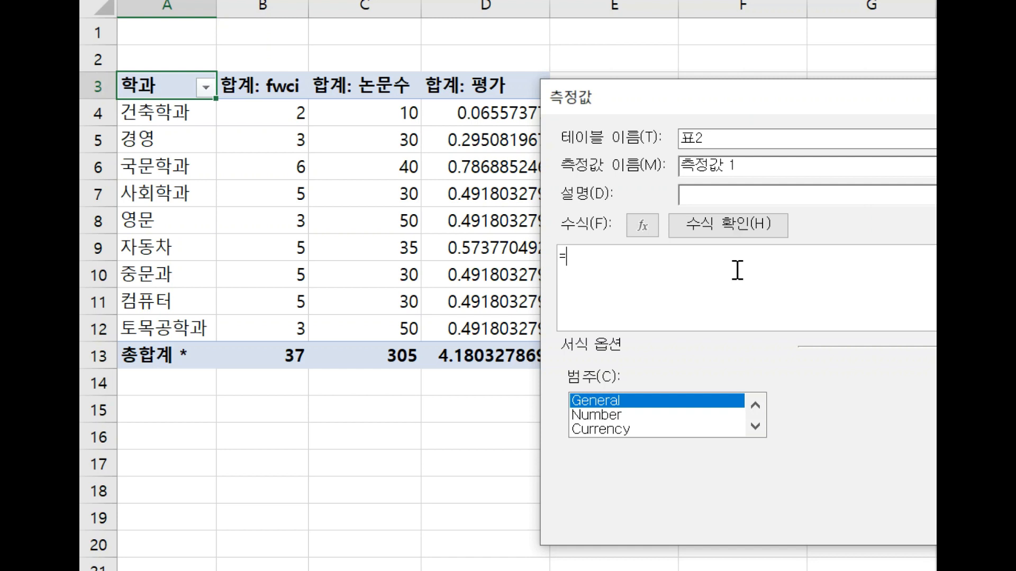
- Try the measure formula ='표2'[fwci]*('표2'[논문수]/sum([논문수])) and check it for errors
text([)
key(BackSpace)
text(')
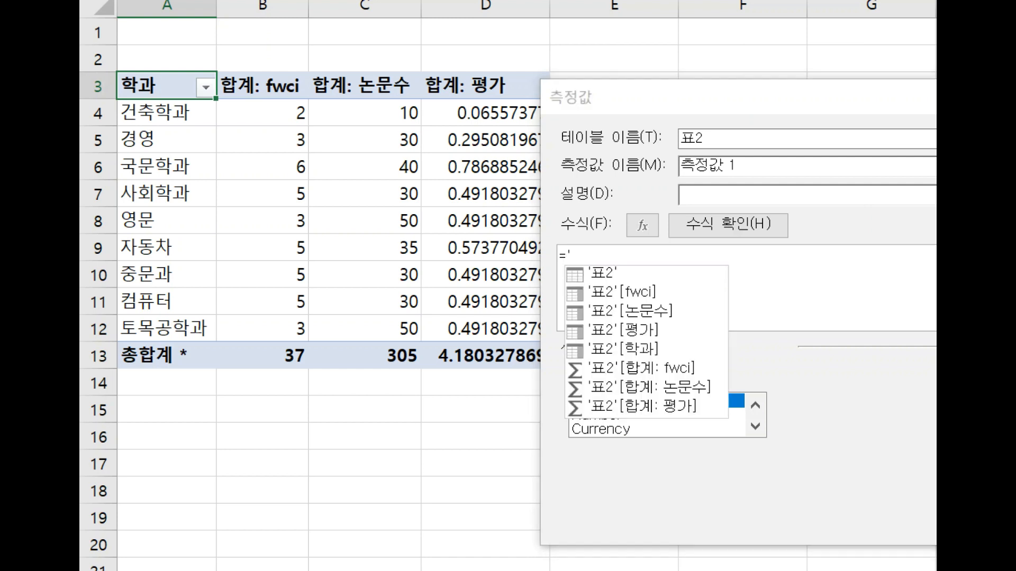
double_click(656, 294)
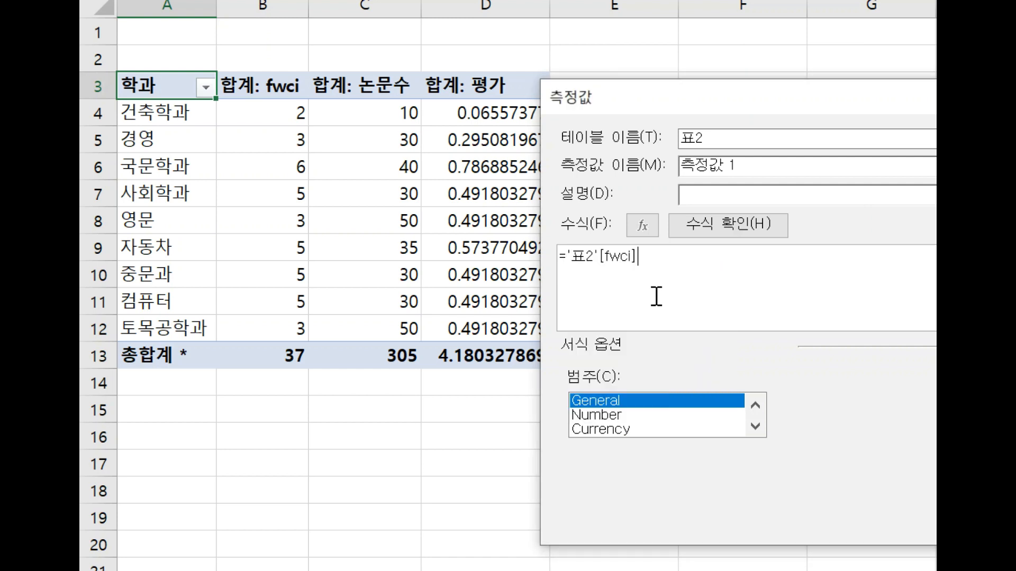
text(*(')
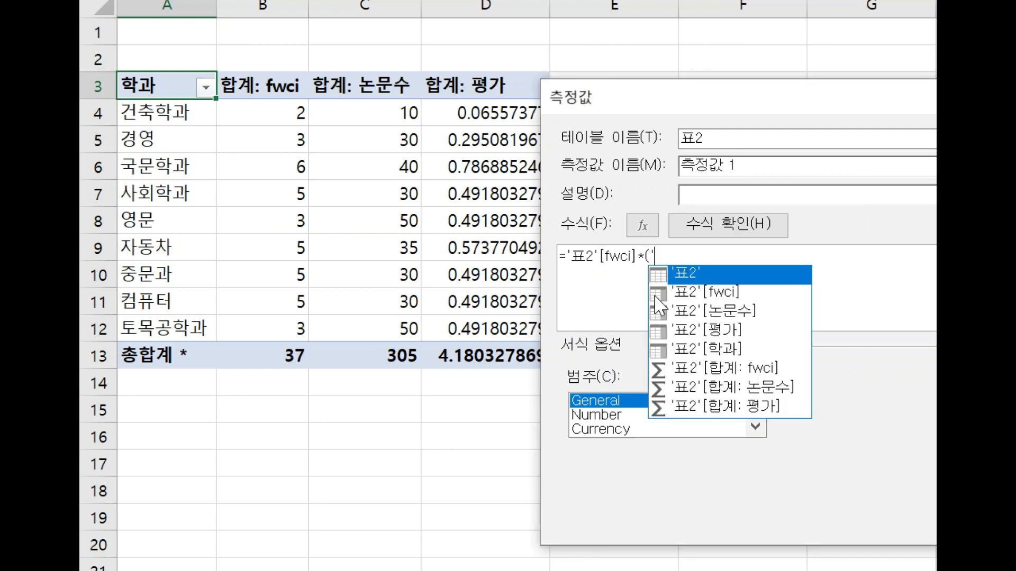
double_click(735, 312)
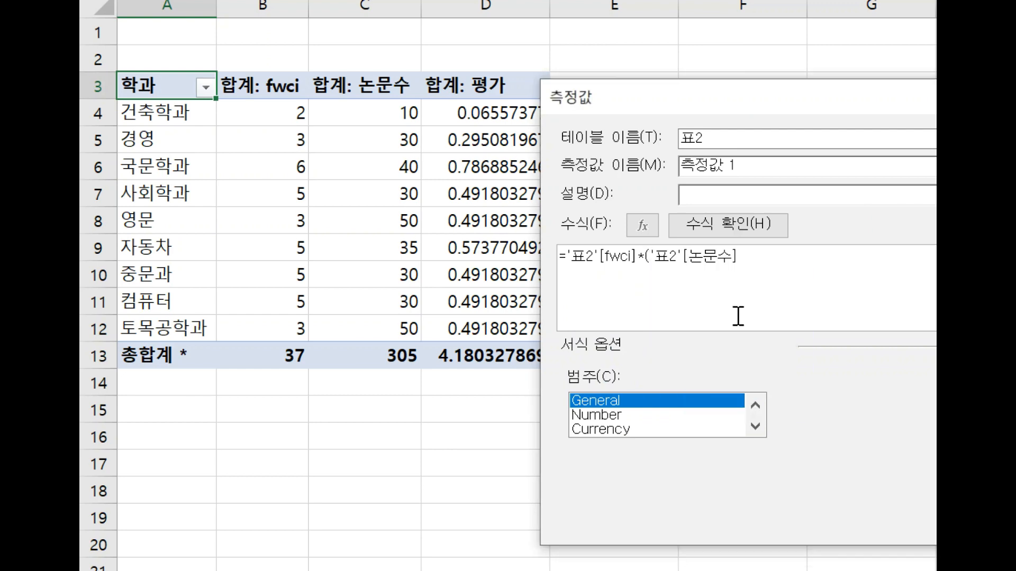
text(/sum)
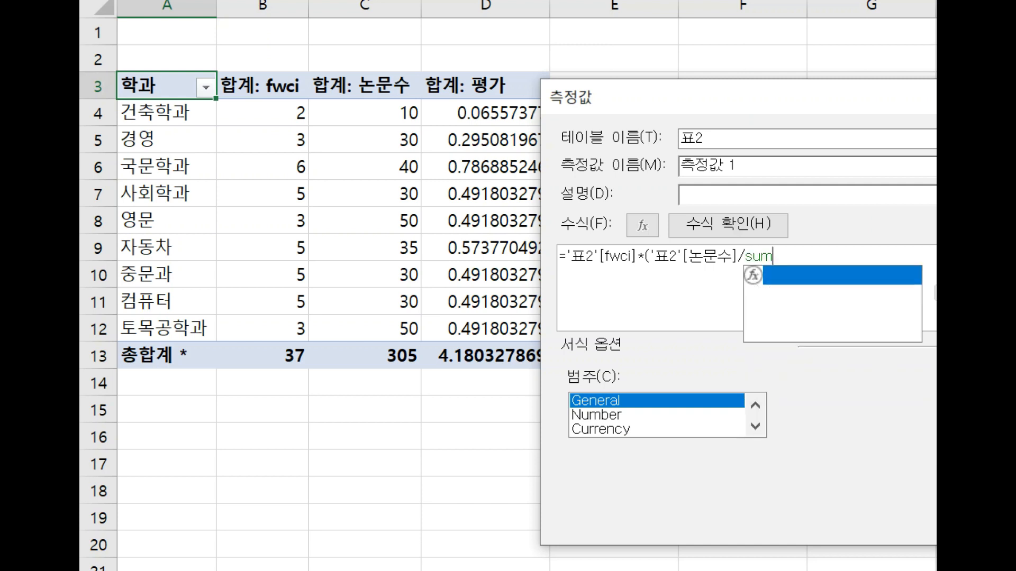
text(()
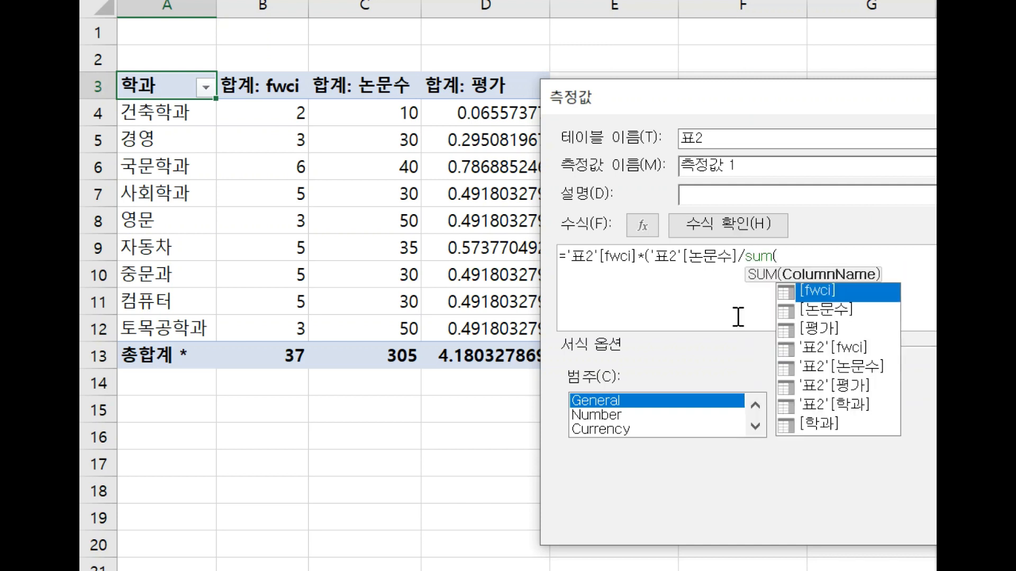
click(847, 313)
double_click(831, 311)
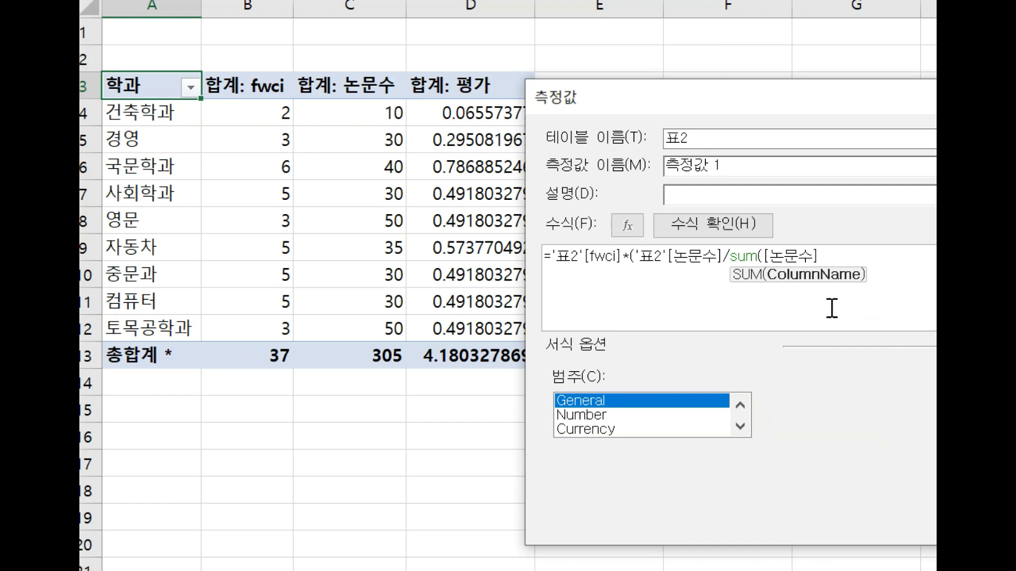
text()))
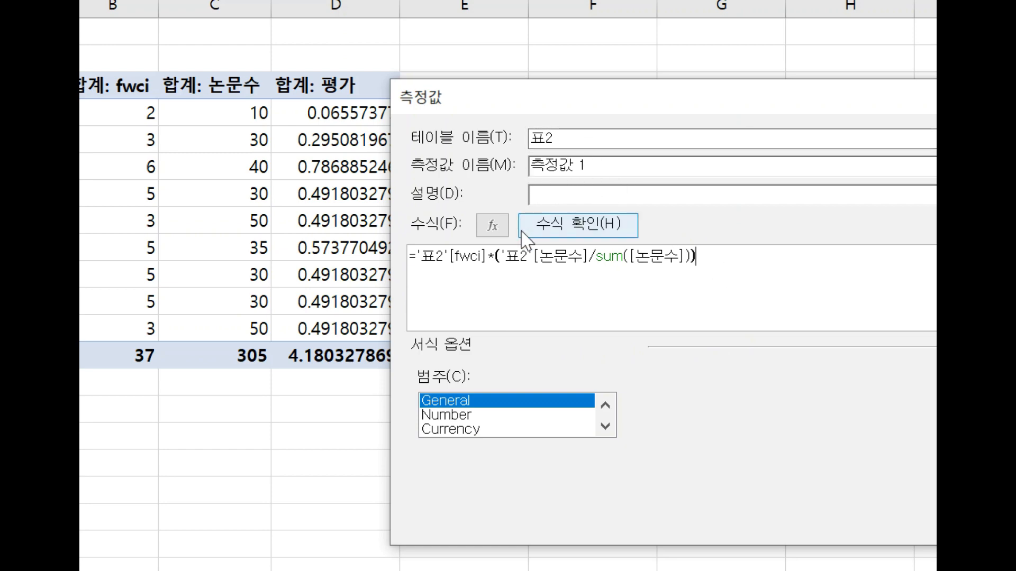
click(619, 238)
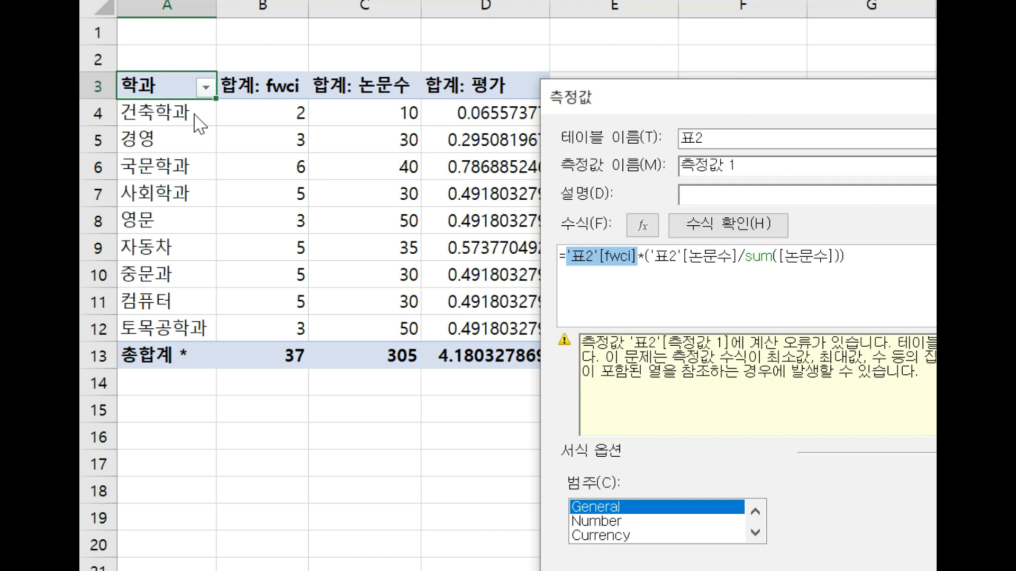
- Replace the measure's whole formula with the beginning =CALCULATE(sum('표2'[fwci])*
click(841, 259)
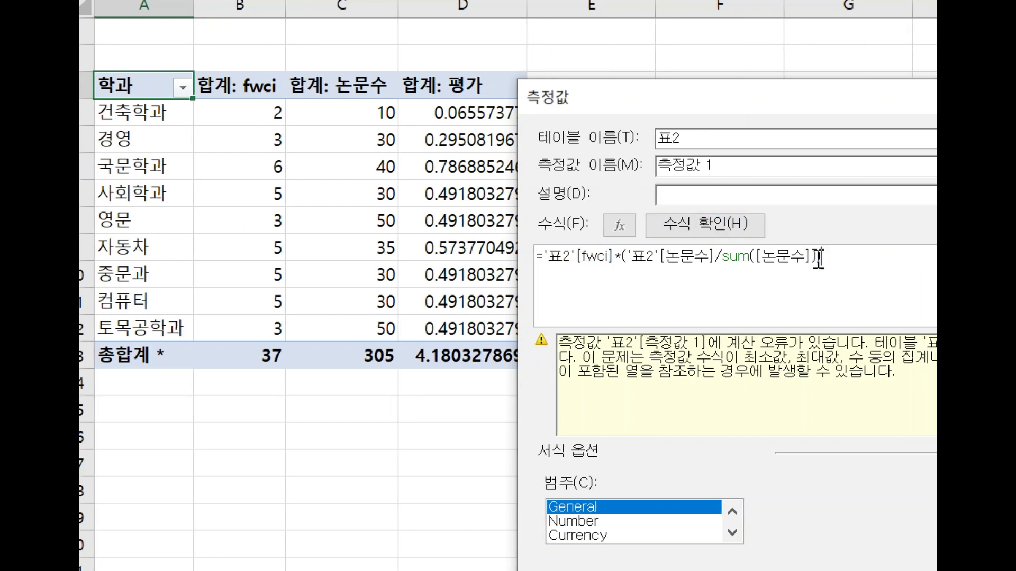
drag(819, 260, 540, 266)
key(BackSpace)
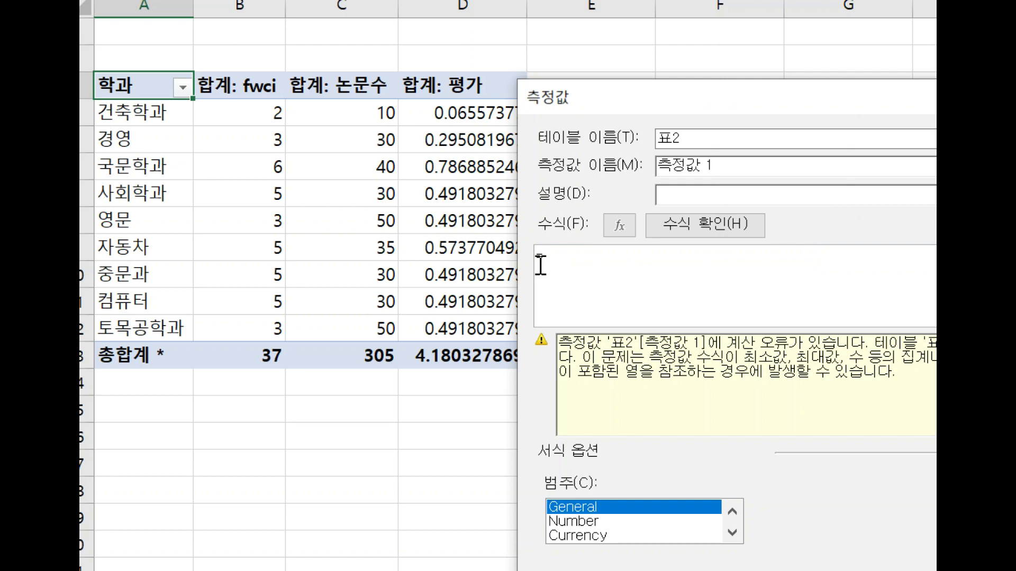
text(=c)
key(Tab)
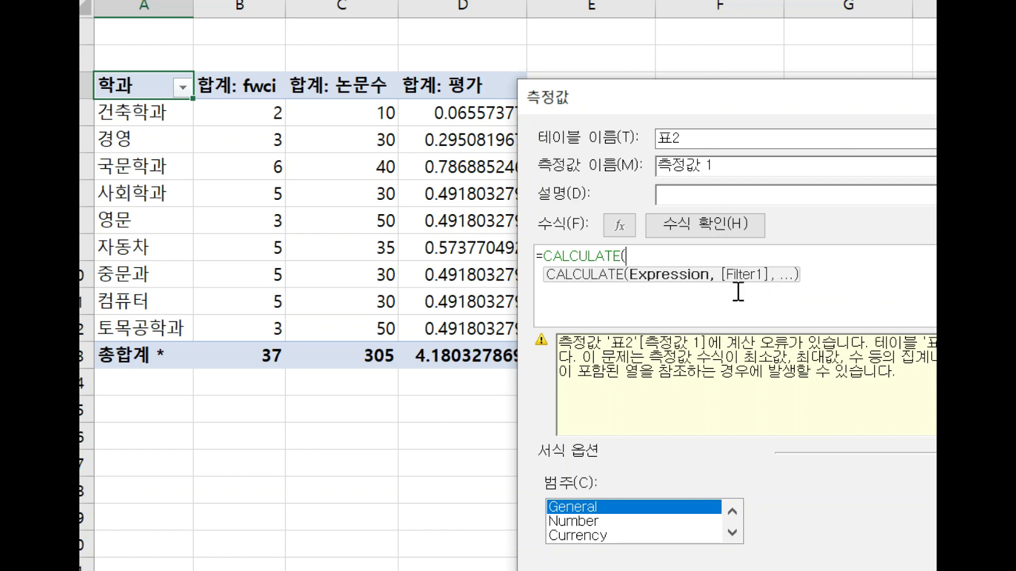
text(')
key(BackSpace)
text(')
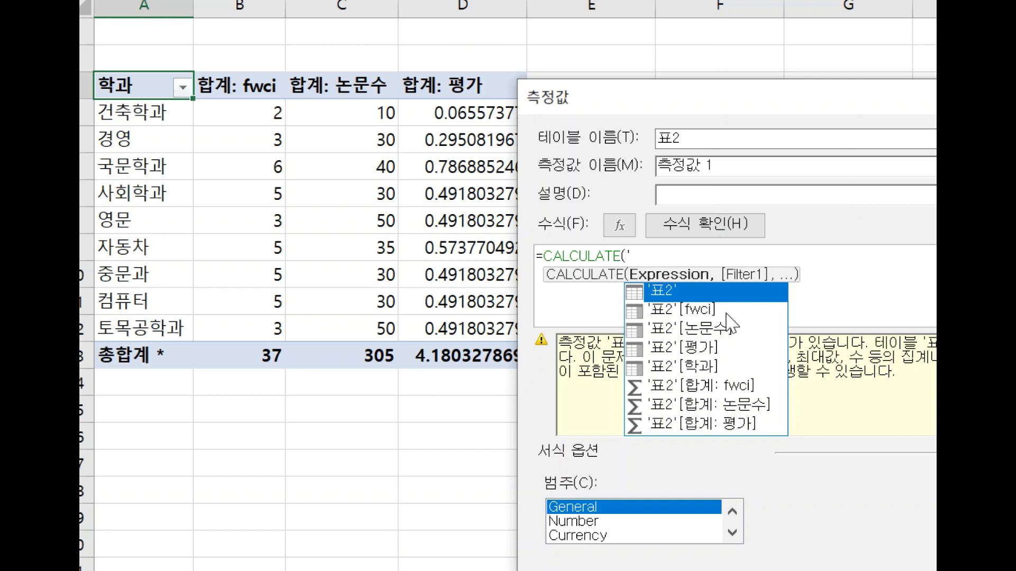
double_click(698, 310)
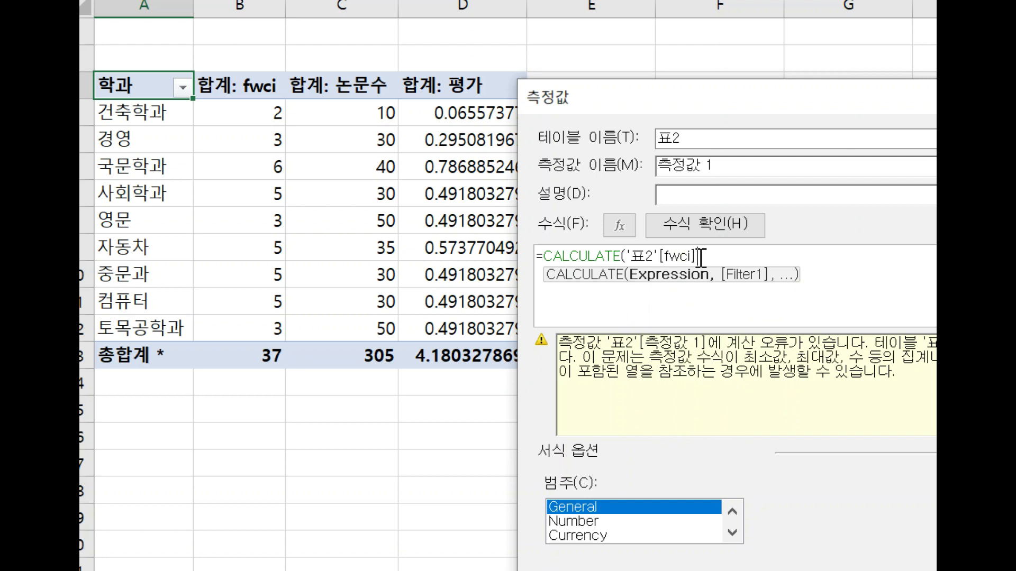
click(626, 258)
text(sum()
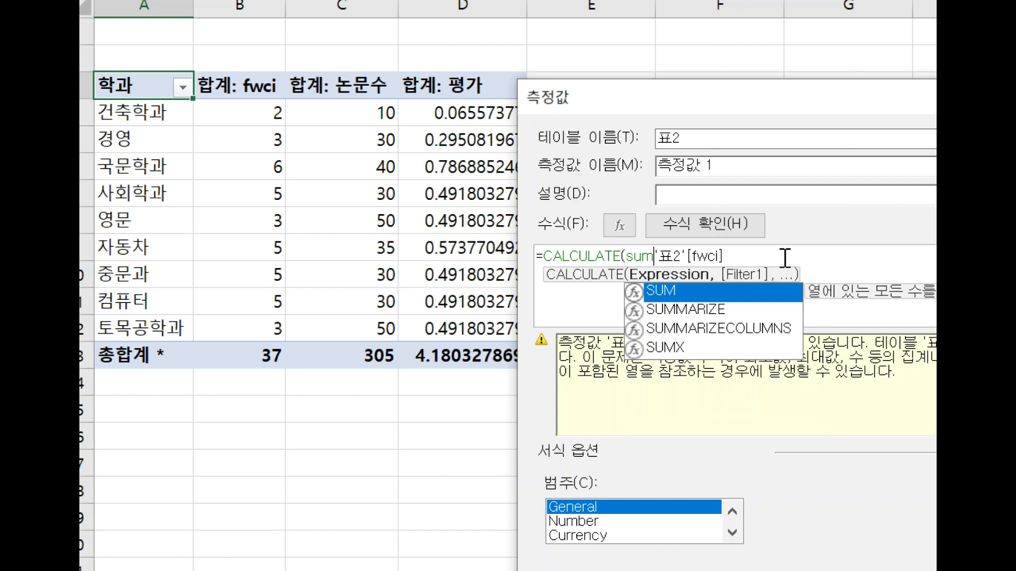
click(747, 255)
text()*)
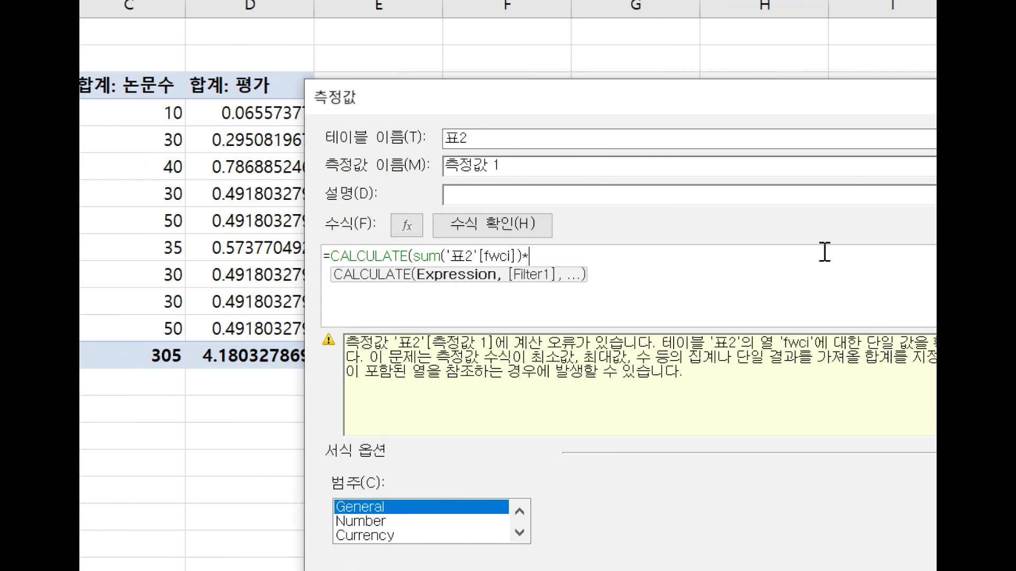
- Continue the measure's formula with the bracketed dividend (sum([논문수])/
text((sum)
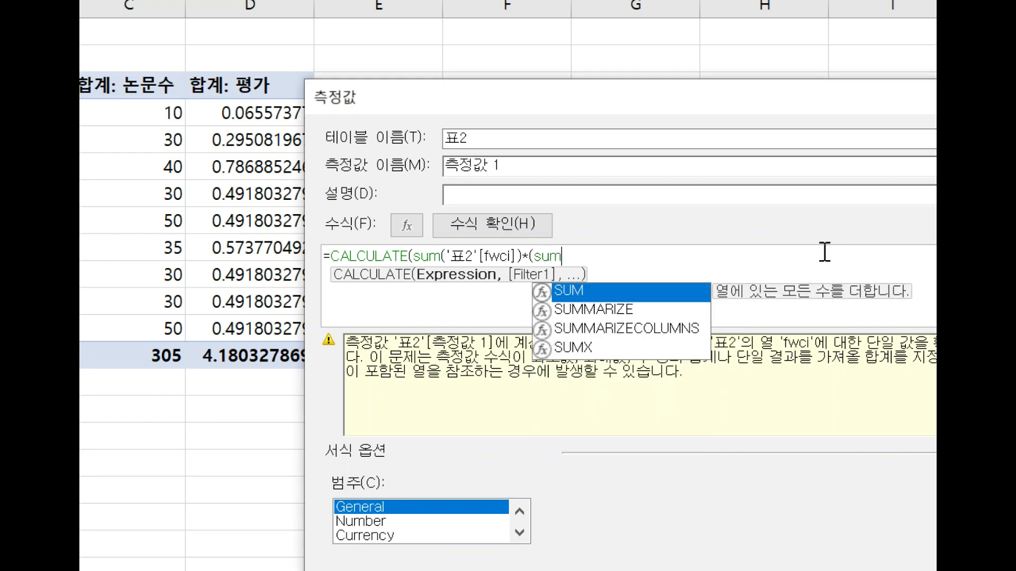
text(()
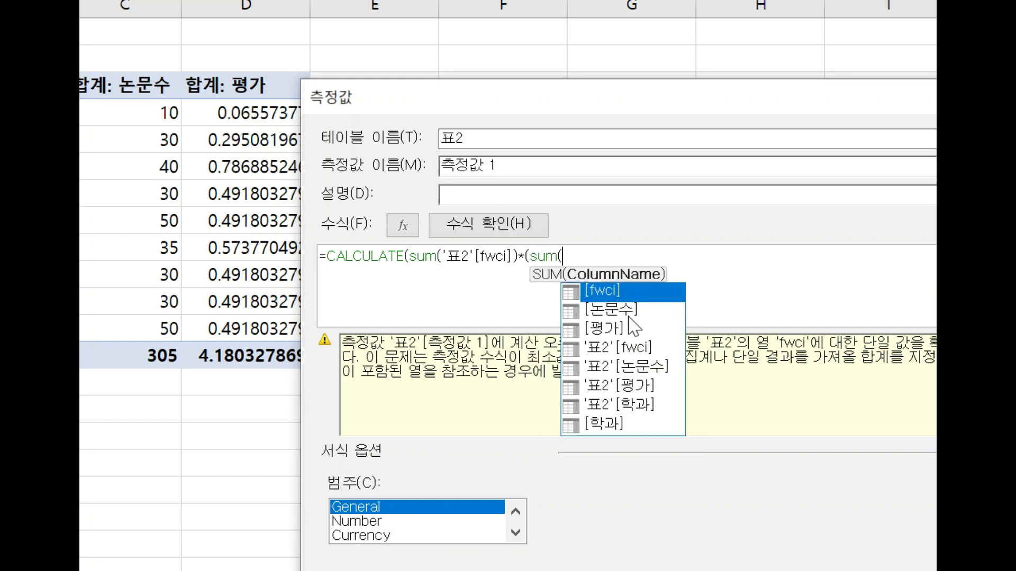
double_click(636, 308)
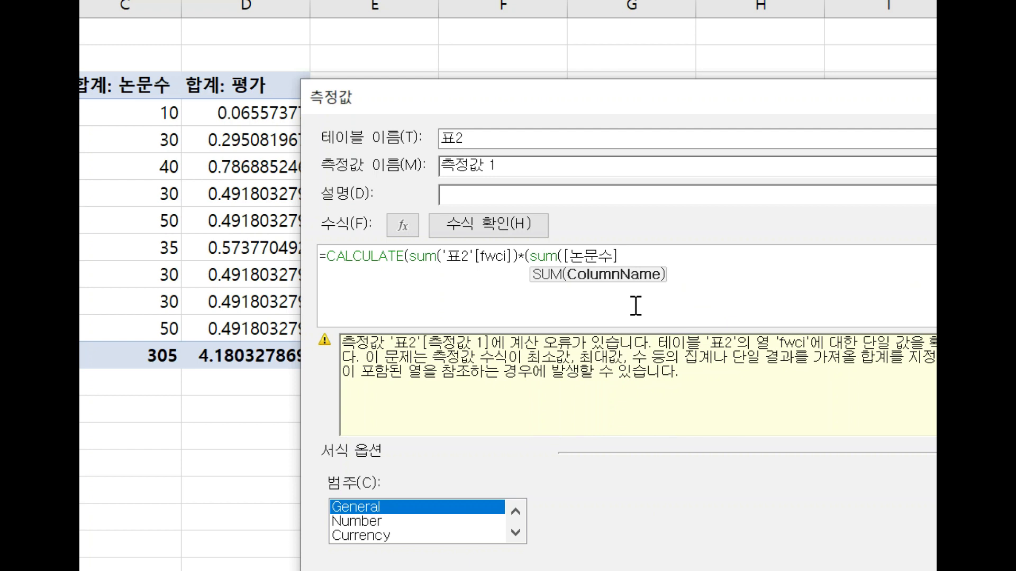
text())
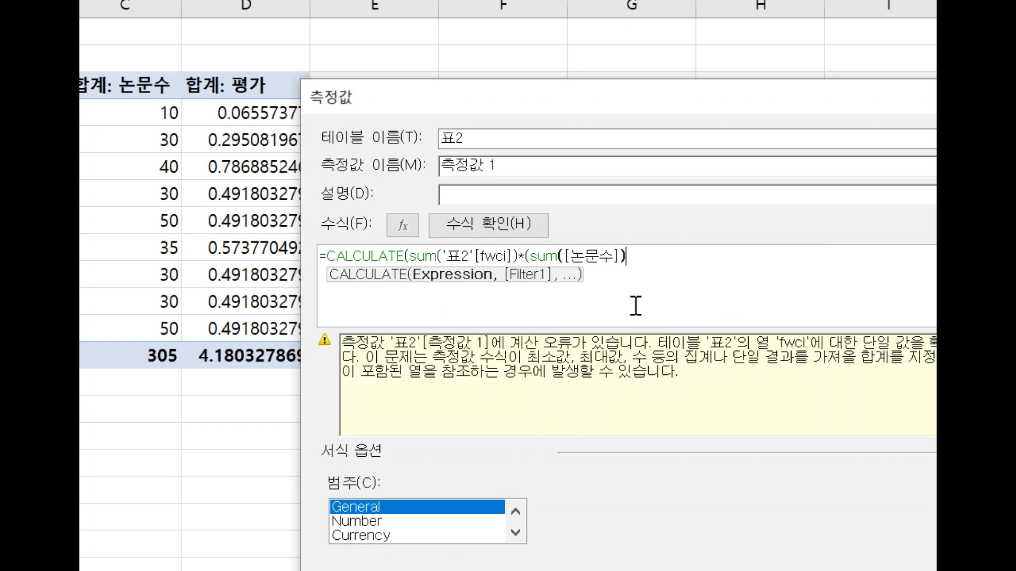
text(/)
- Complete the formula with the divisor CALCULATE(sum([논문수]),all('표2')) and close the two remaining outer parentheses
text(CALCULATE()
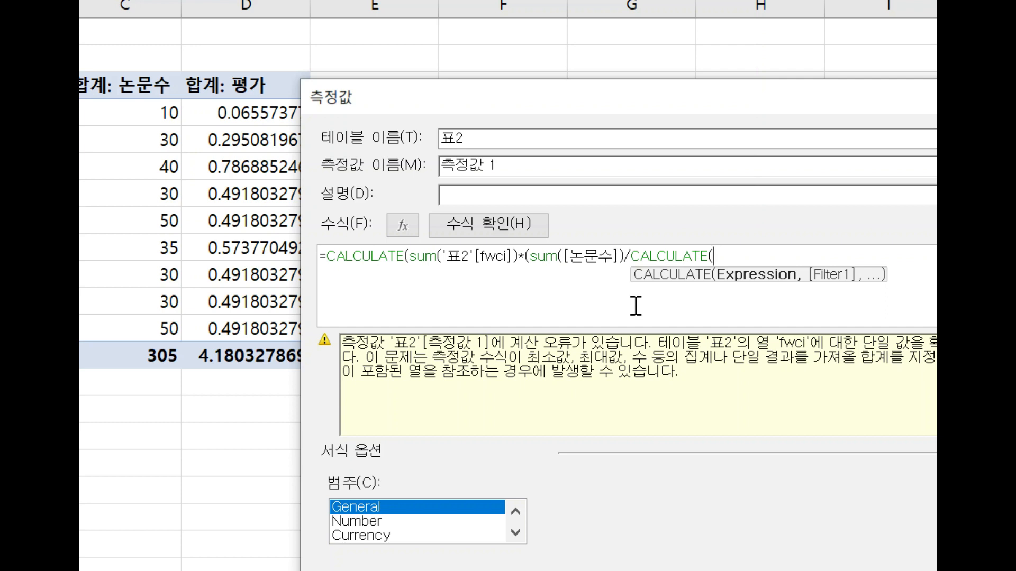
text(sum()
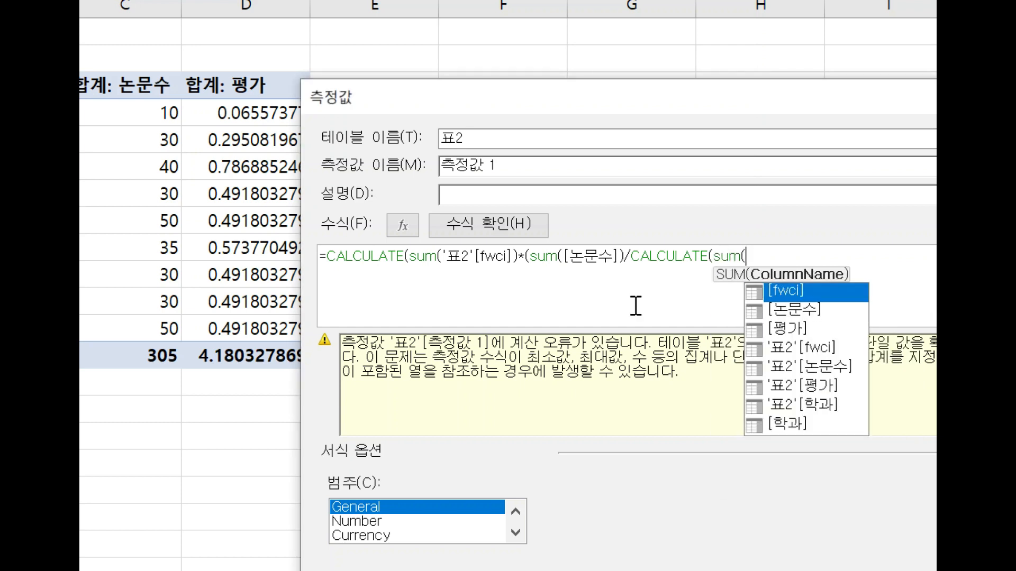
click(787, 309)
double_click(787, 309)
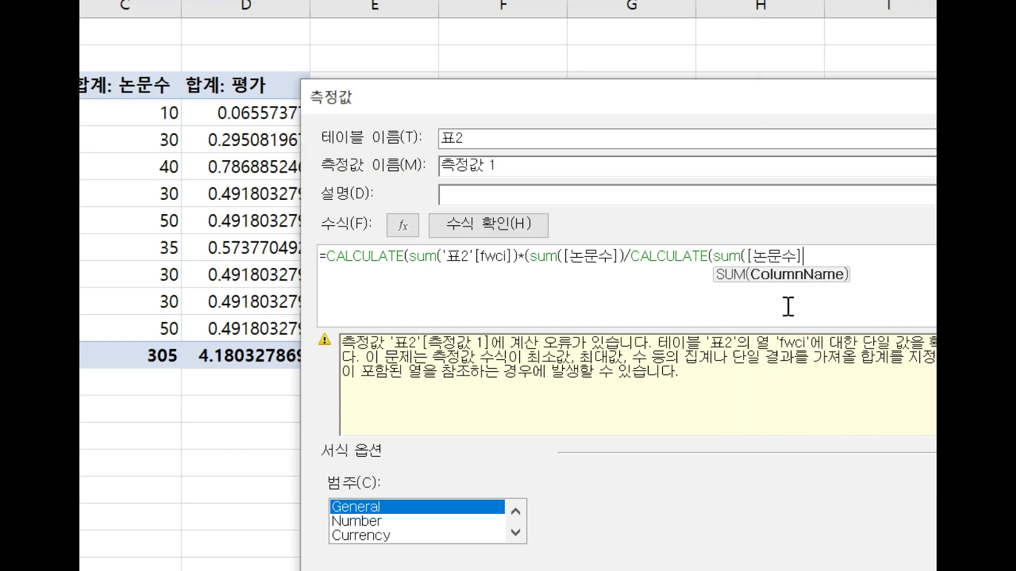
text(),a)
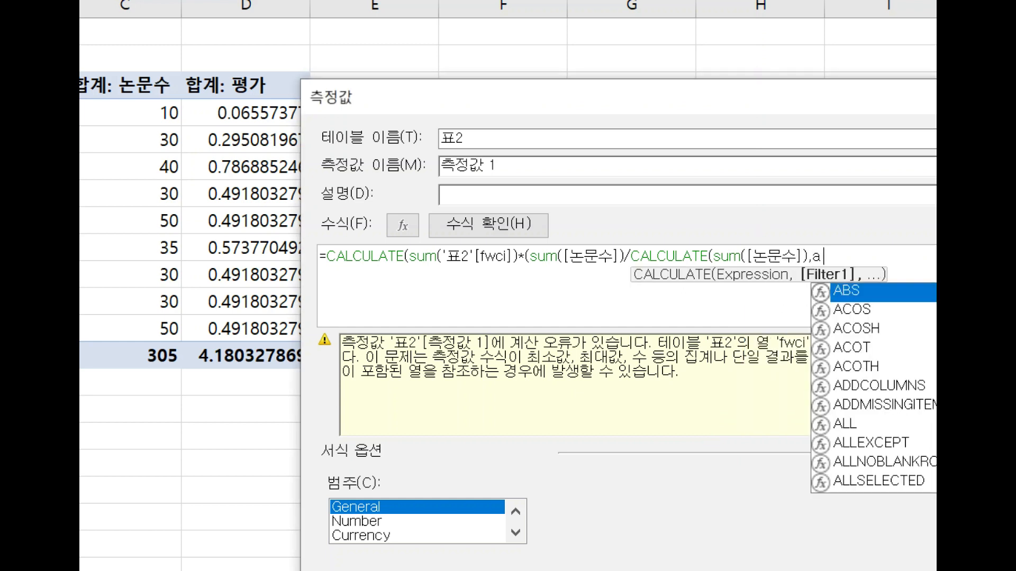
text(ll()
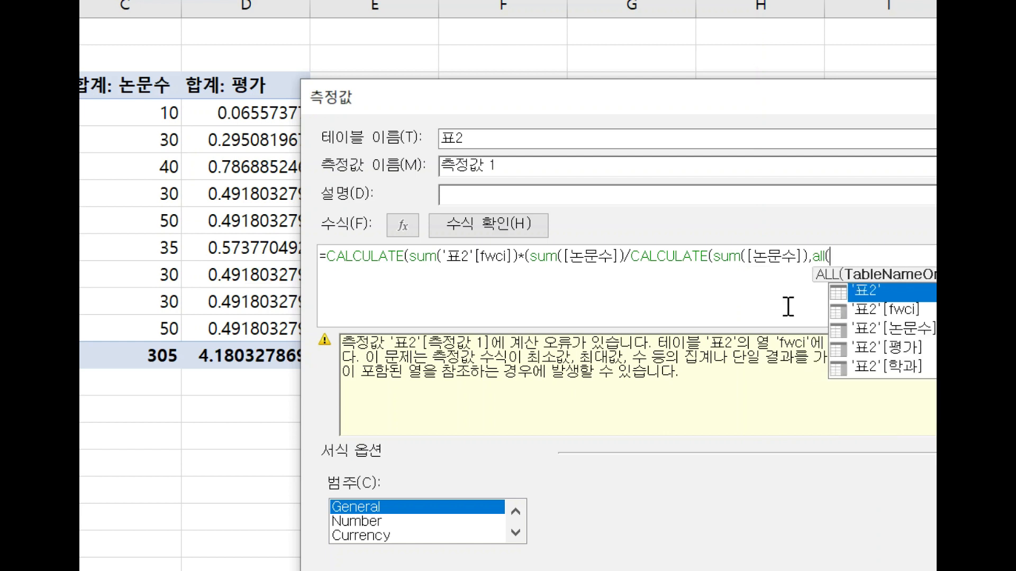
click(854, 288)
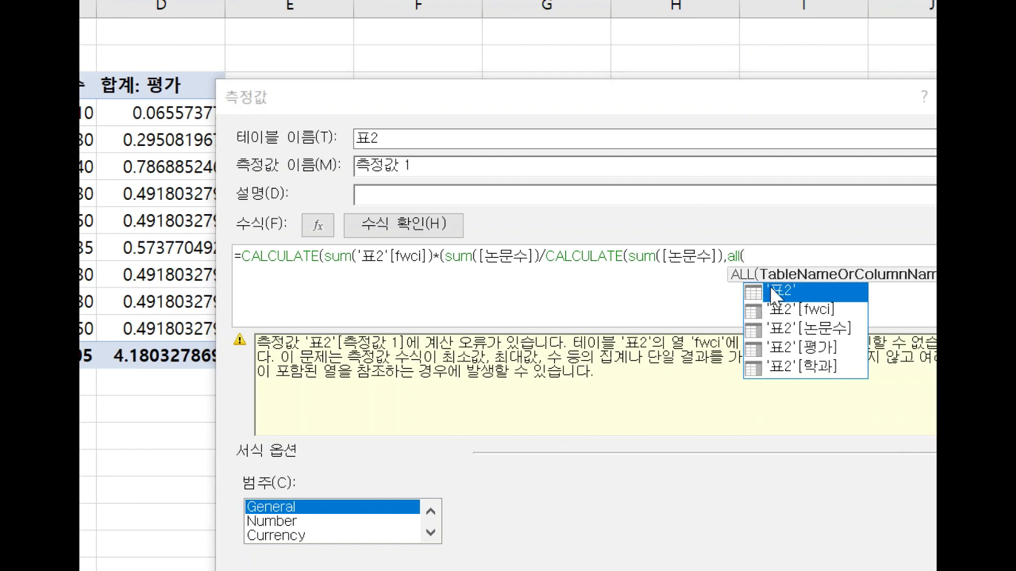
double_click(771, 290)
text())
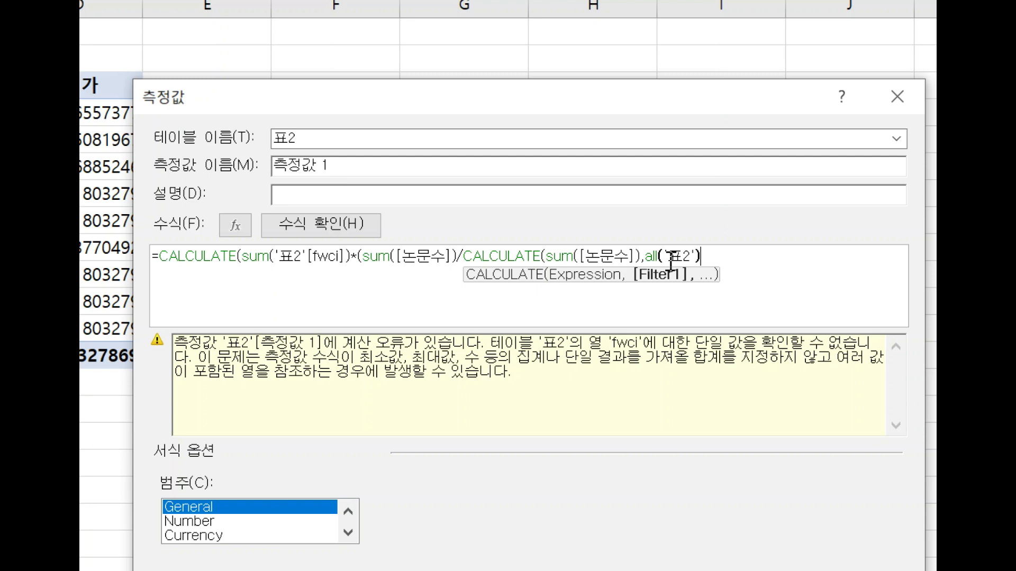
text())
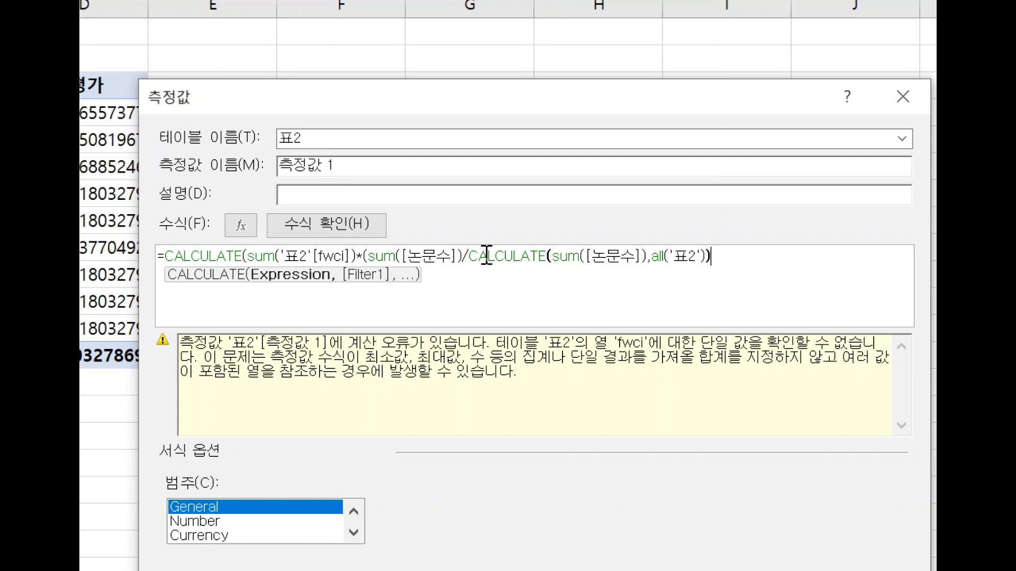
text())
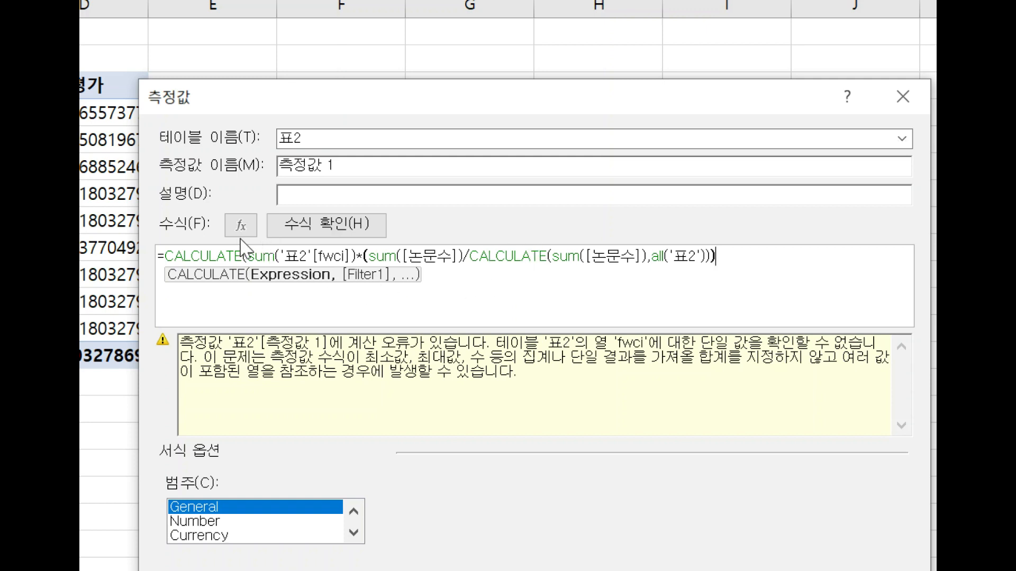
text())
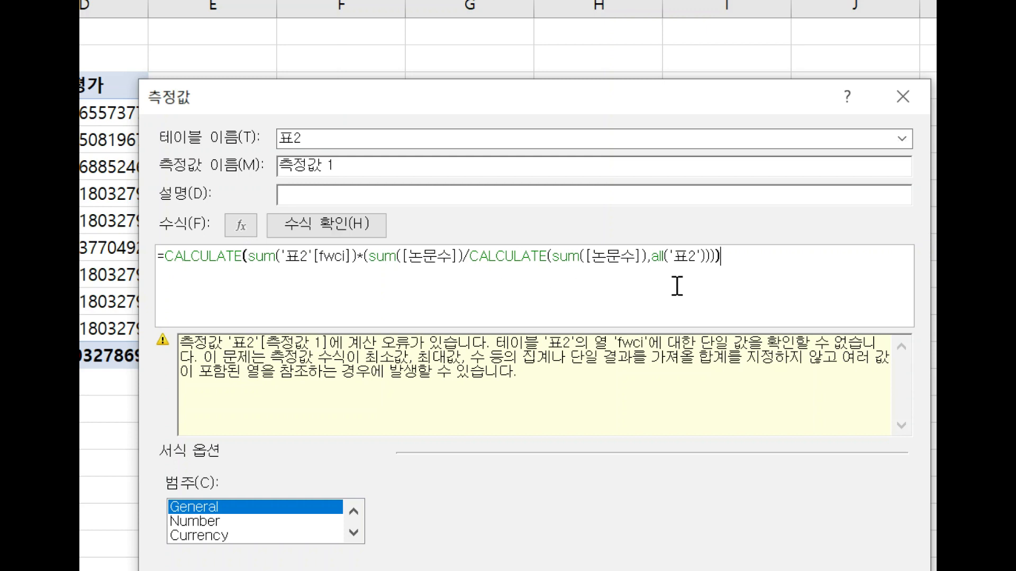
- Check the completed measure formula for errors and review its sum('표2'[fwci]) part
click(360, 225)
click(356, 220)
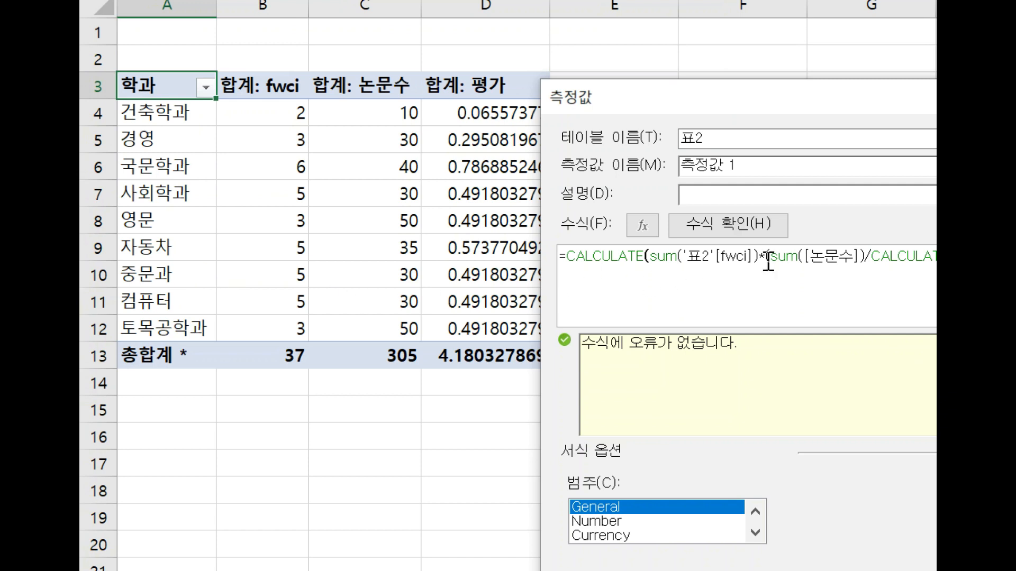
drag(650, 258, 734, 260)
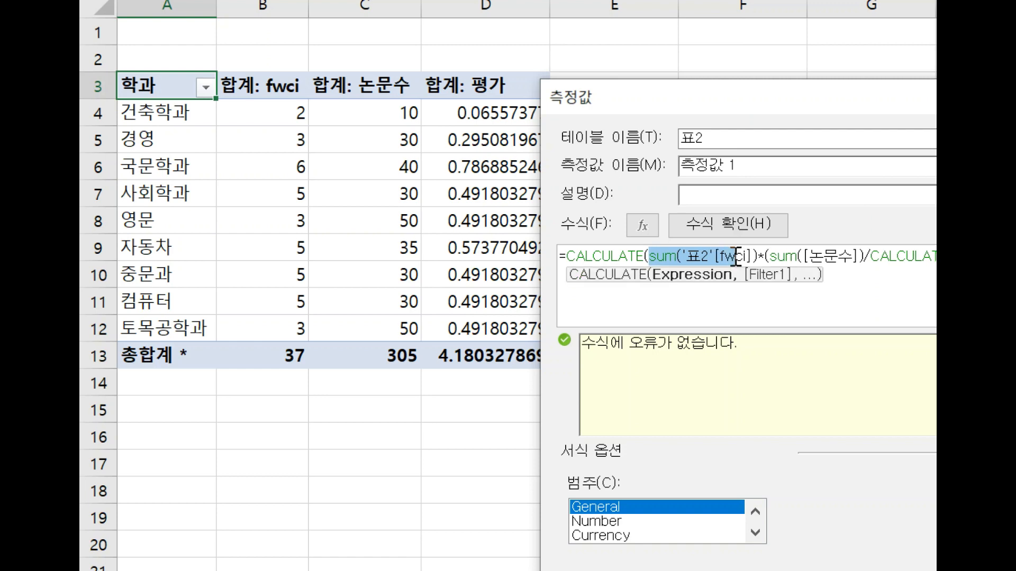
click(736, 259)
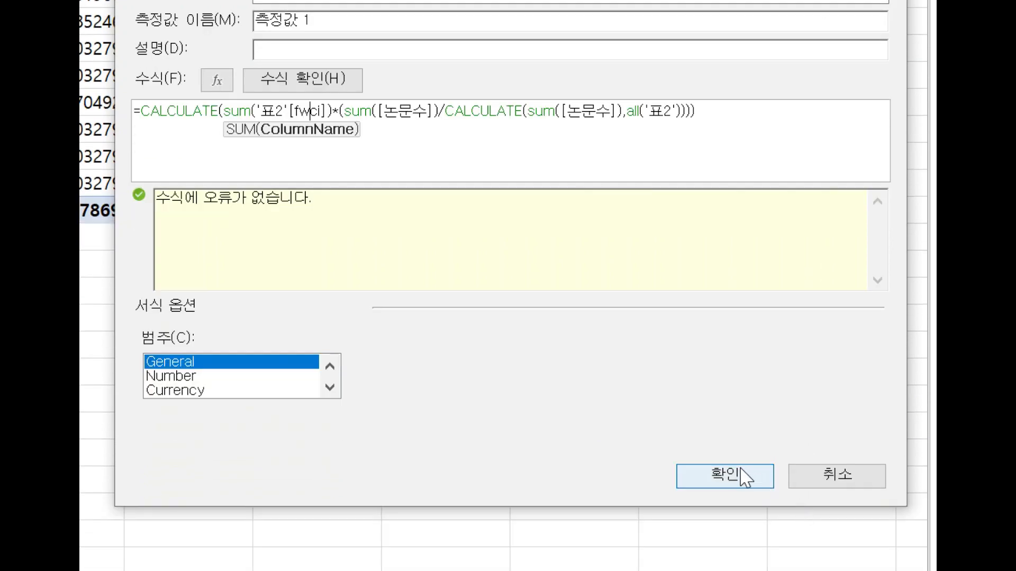
- Save the measure 측정값 1 to the pivot table and inspect its field options in the values area
click(762, 483)
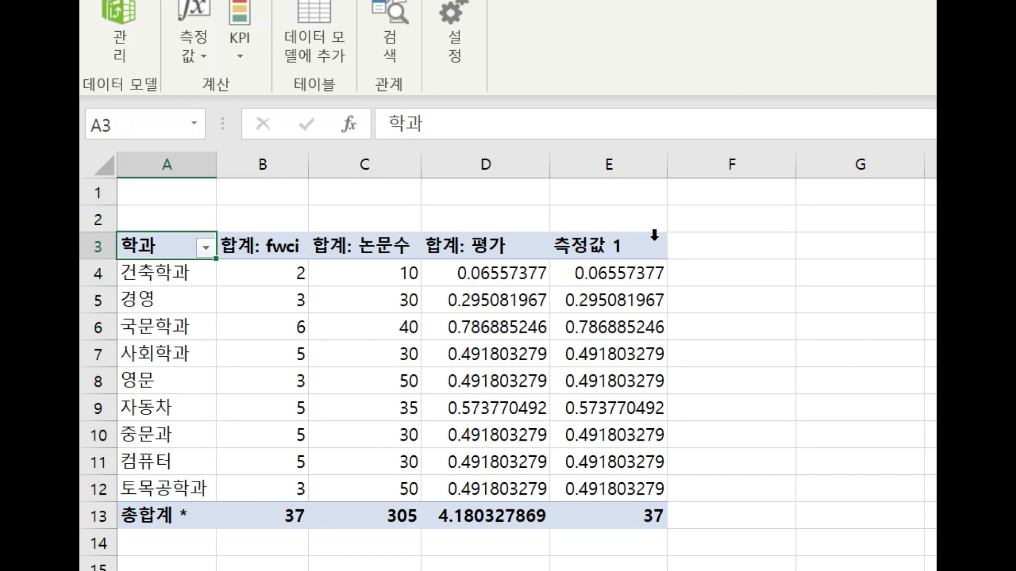
mouse_move(614, 279)
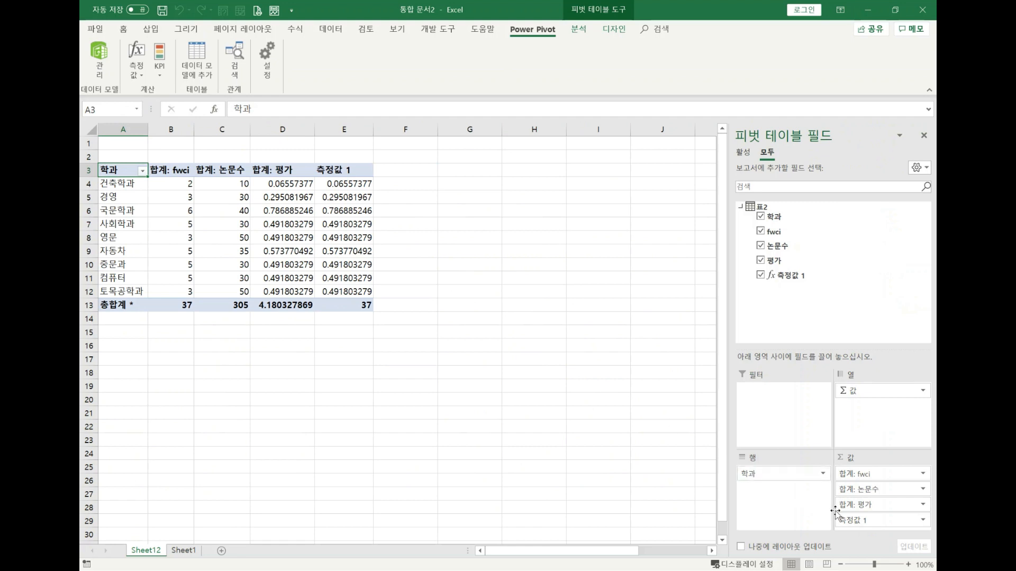
mouse_move(846, 521)
mouse_down()
mouse_move(798, 505)
mouse_move(847, 437)
mouse_move(878, 421)
mouse_move(823, 439)
mouse_move(858, 526)
mouse_up()
click(858, 522)
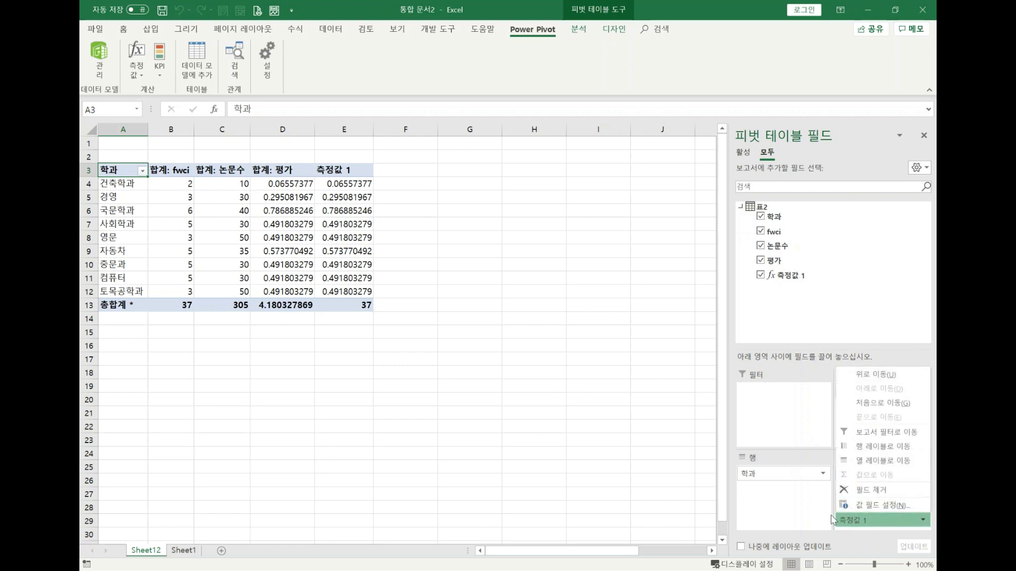
click(786, 511)
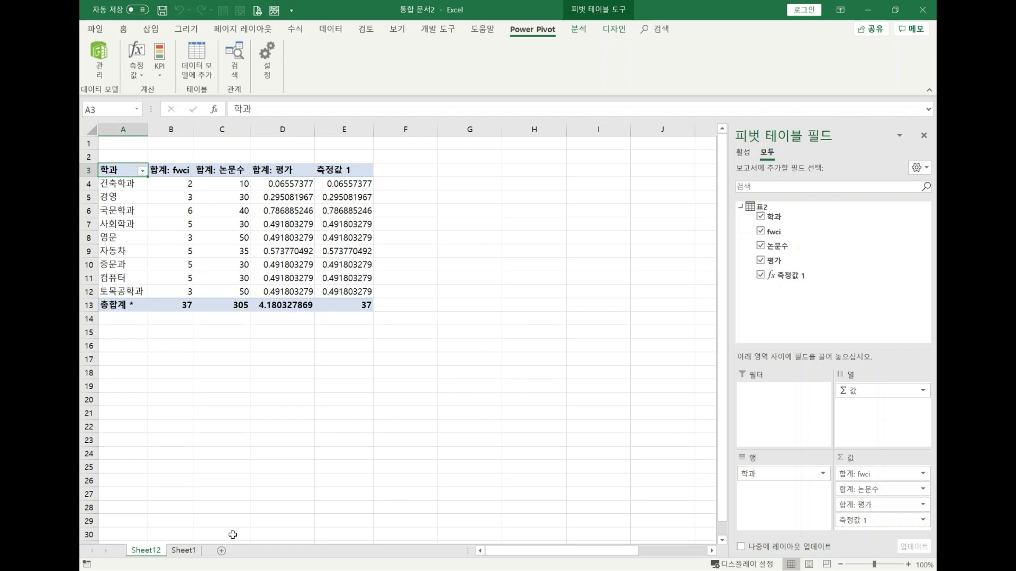
- Review the source table on Sheet1, including the 논문수 values and the empty column beside it
click(184, 550)
drag(296, 172, 430, 341)
click(552, 384)
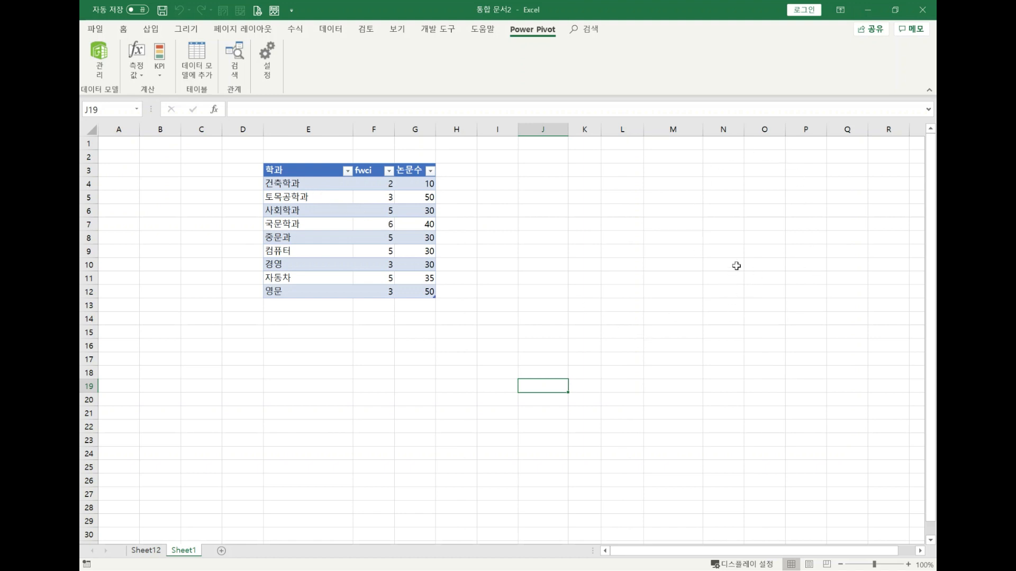
click(404, 206)
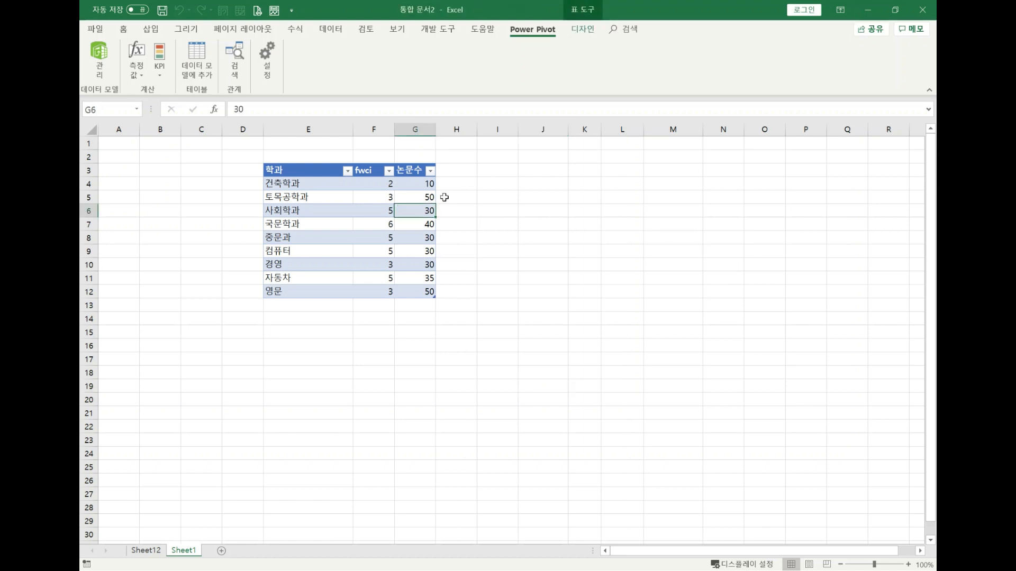
drag(465, 172, 464, 290)
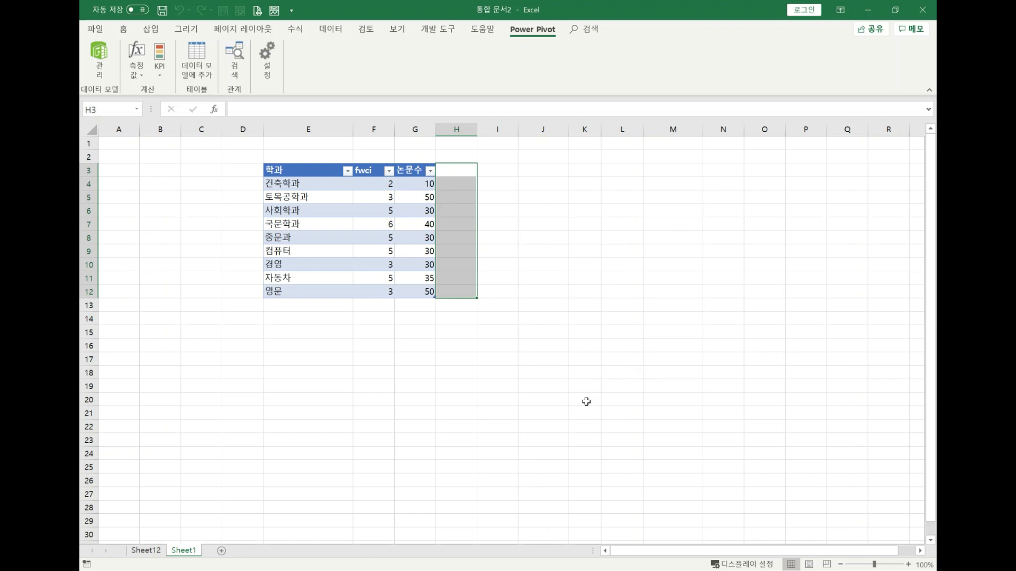
- Go from Sheet12 to the Power Pivot data model and widen the 학과 column to show the stored 측정값 1 measure in full
click(154, 551)
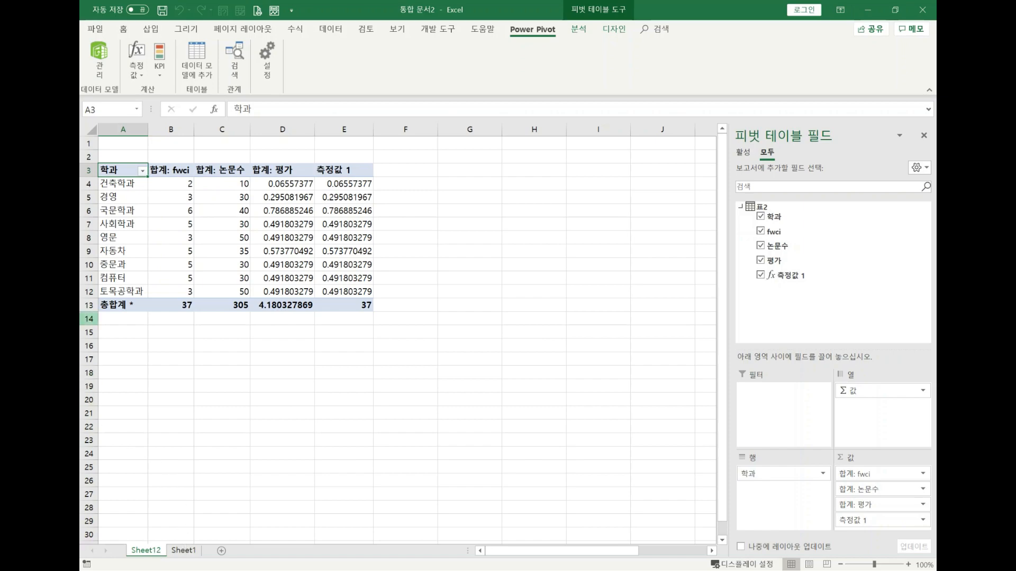
click(93, 56)
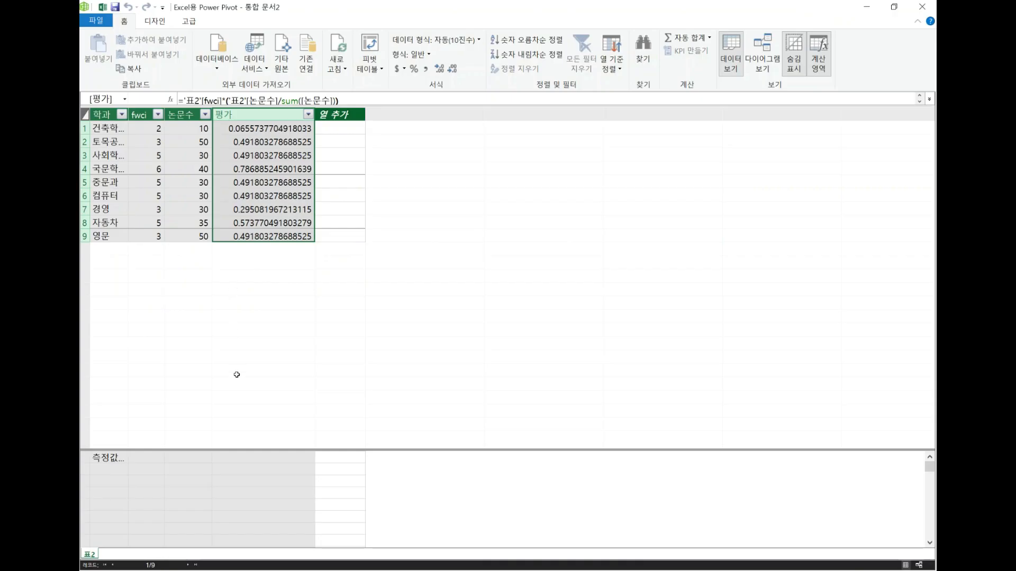
click(124, 458)
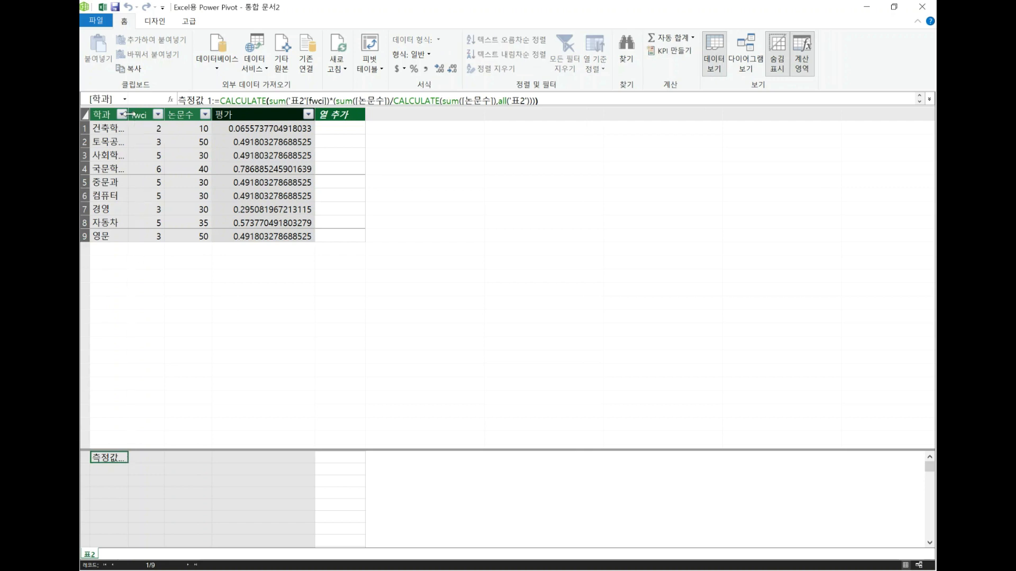
drag(128, 114, 195, 117)
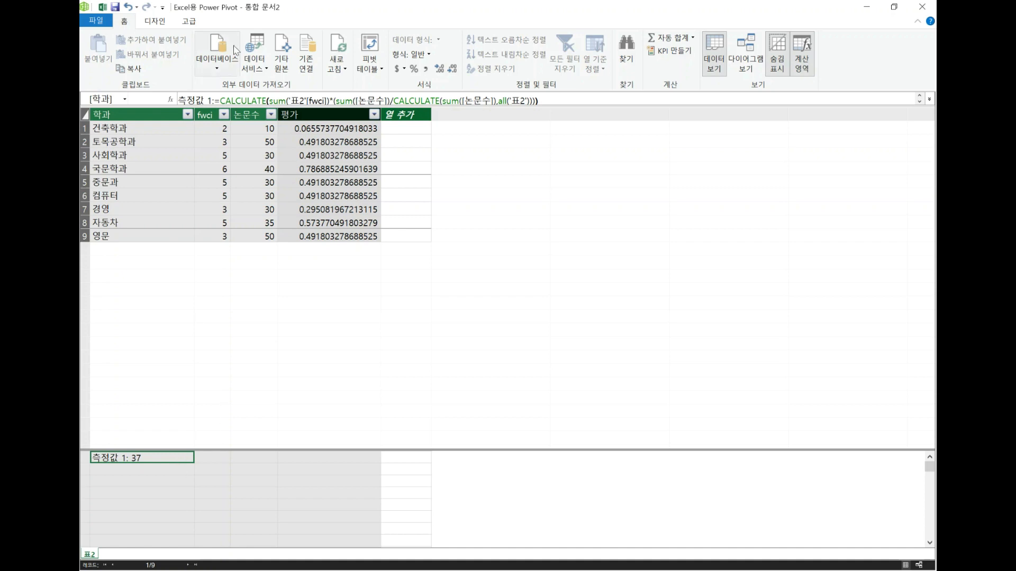
- Return to the Excel workbook and open the existing measure 측정값 1 for editing from the list of managed measures
click(103, 8)
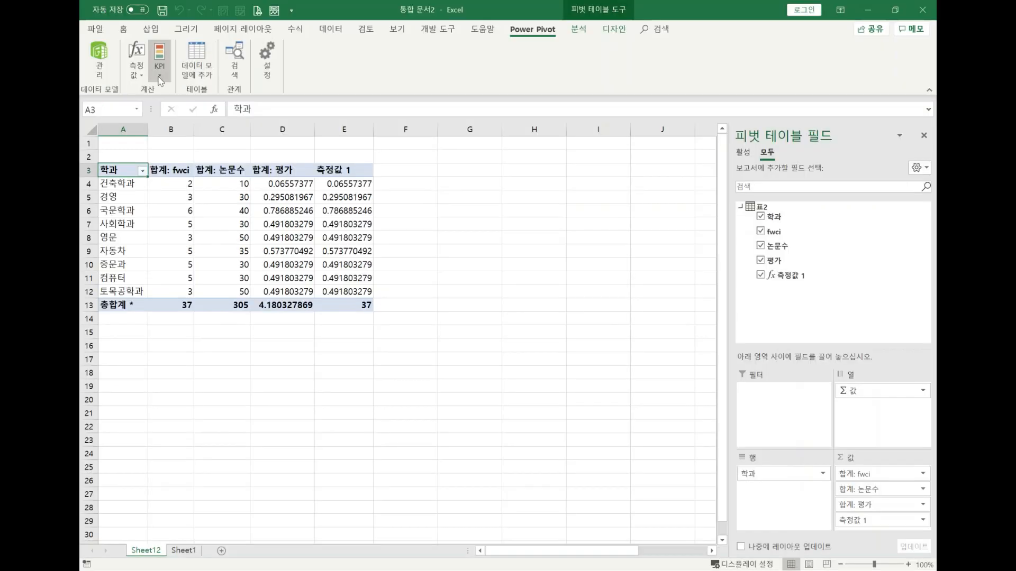
click(136, 69)
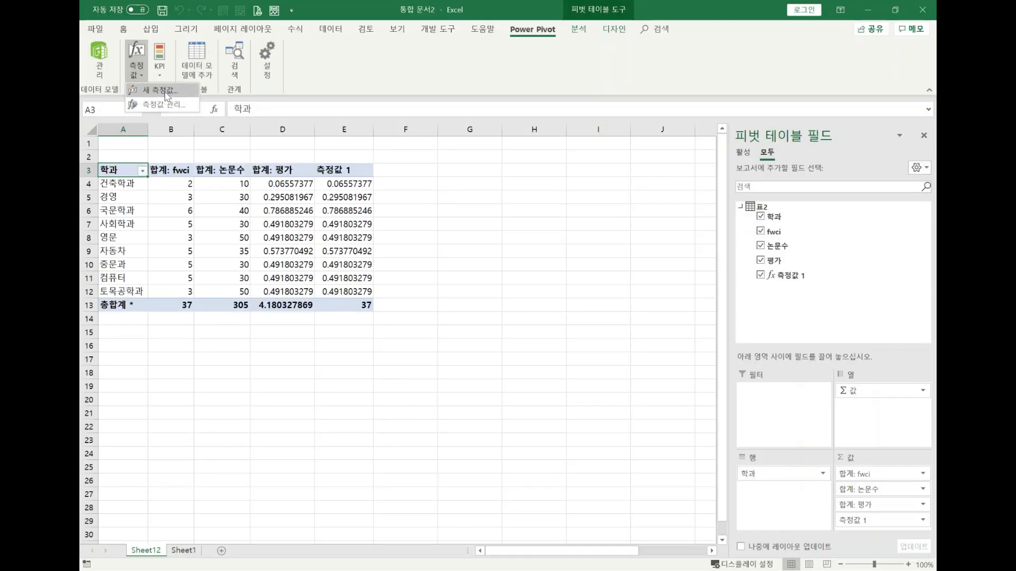
click(164, 103)
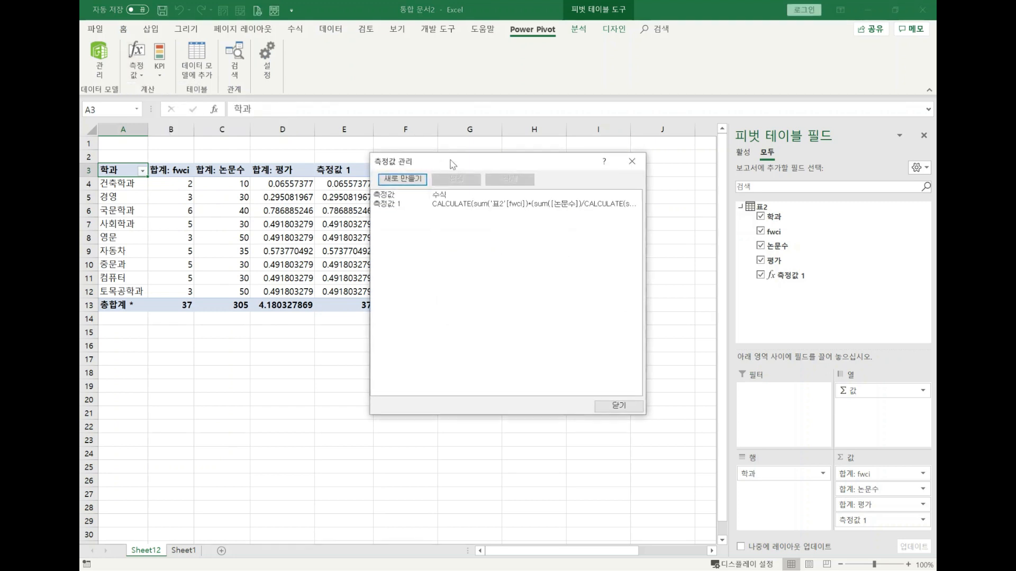
click(465, 203)
click(469, 180)
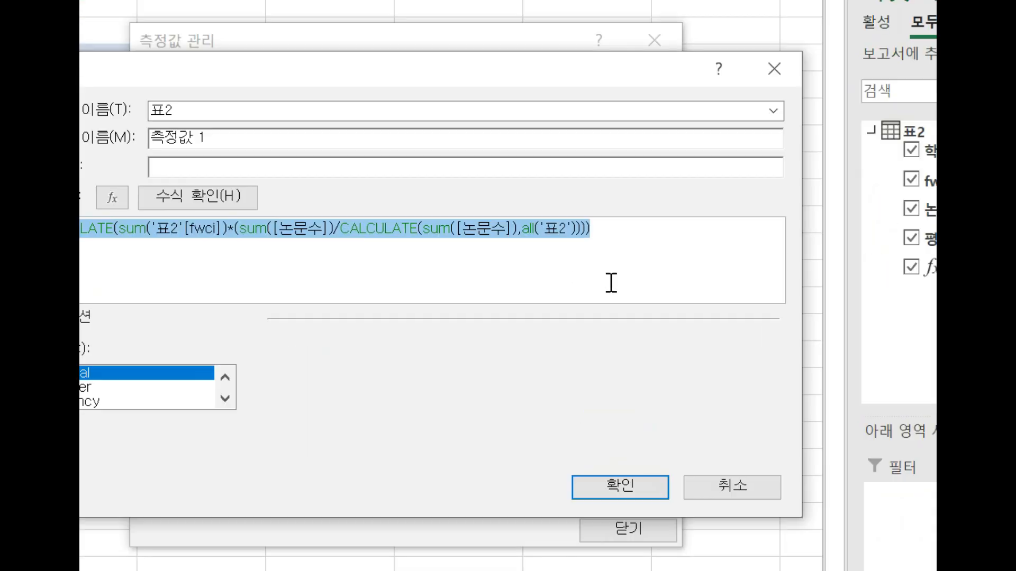
- Examine the SUM, inner CALCULATE and ALL('표2') parts of the measure formula, then leave the measure editor and manager without changes
click(533, 256)
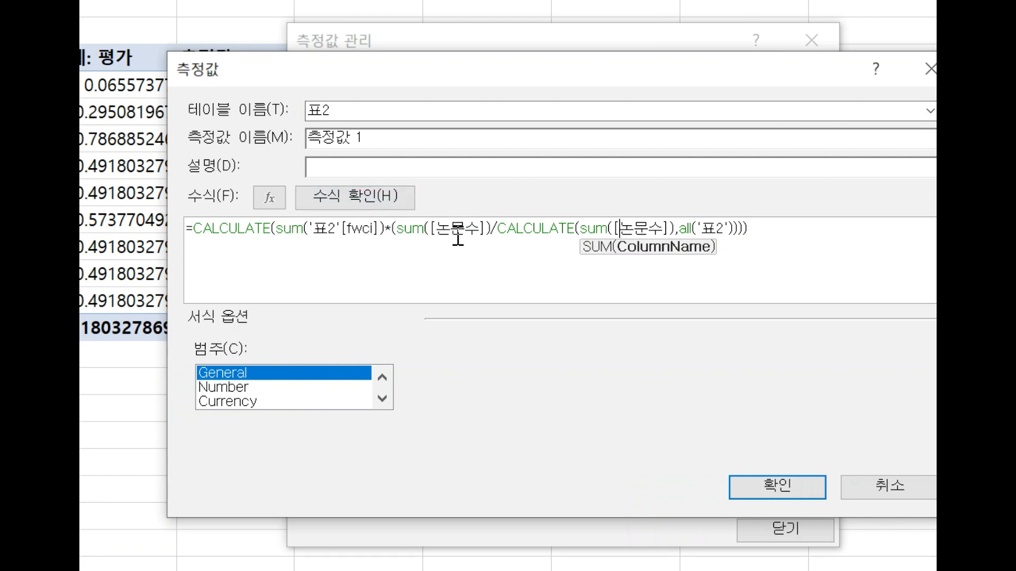
click(551, 231)
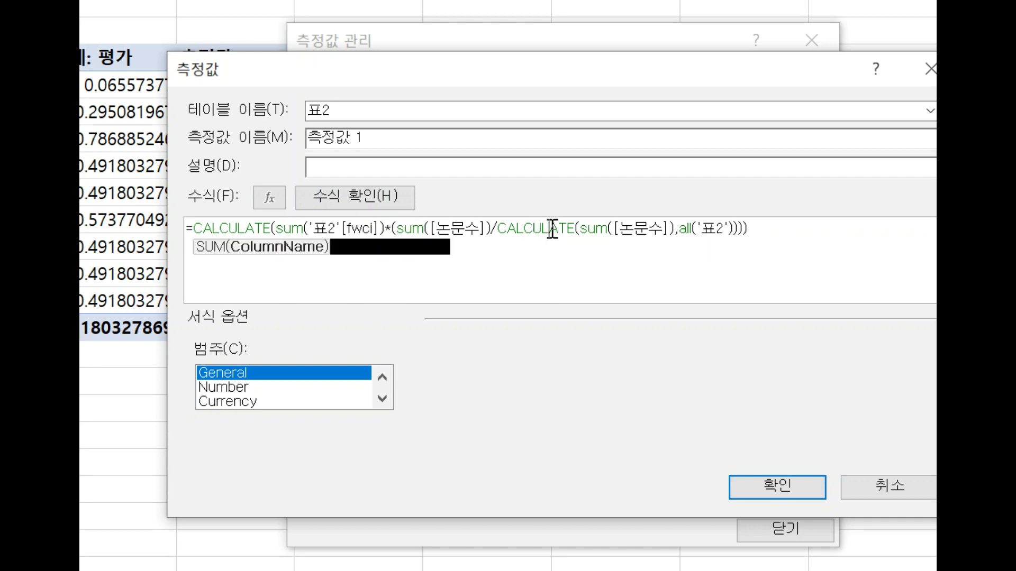
click(649, 232)
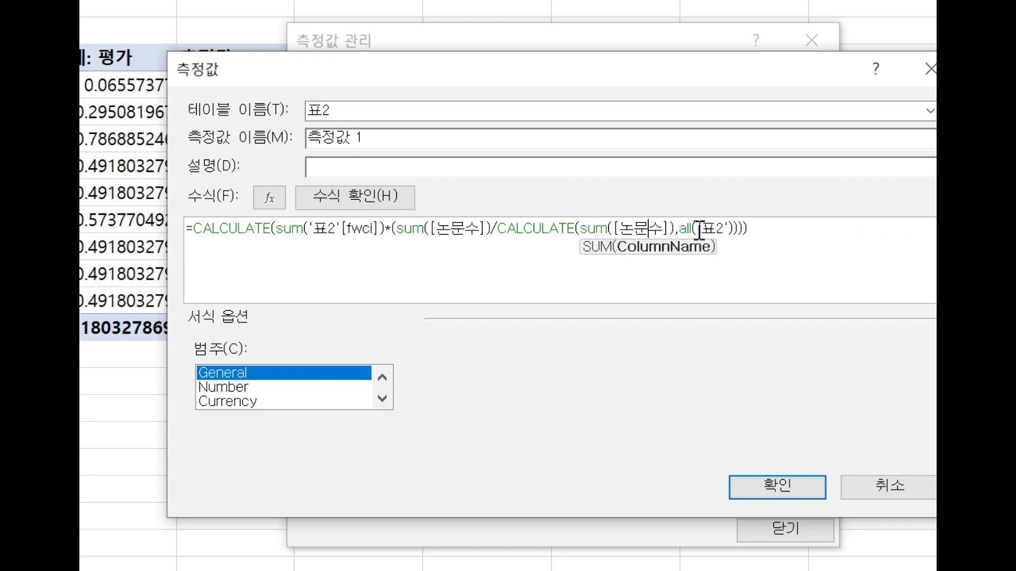
click(717, 231)
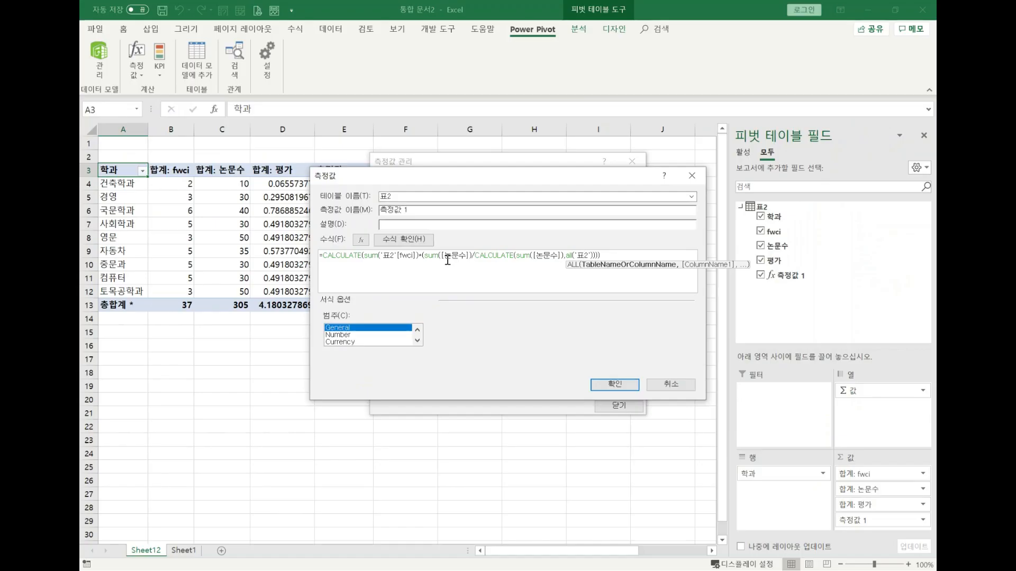
click(670, 385)
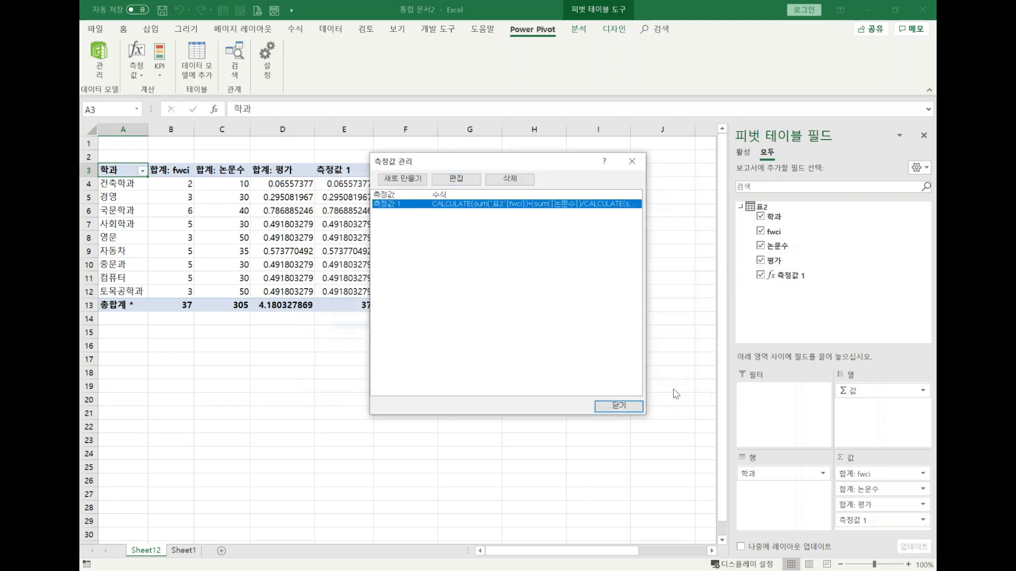
click(632, 407)
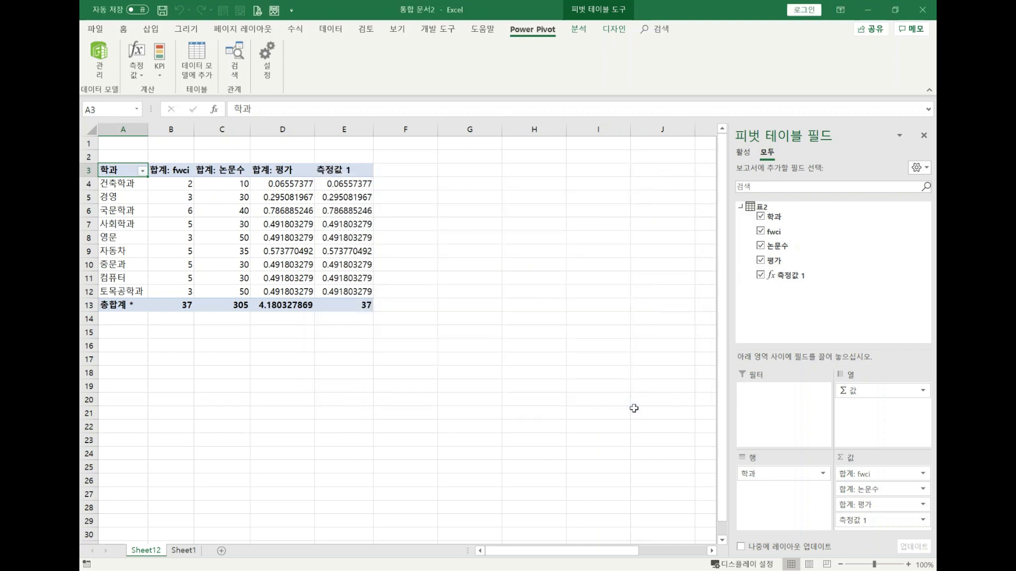